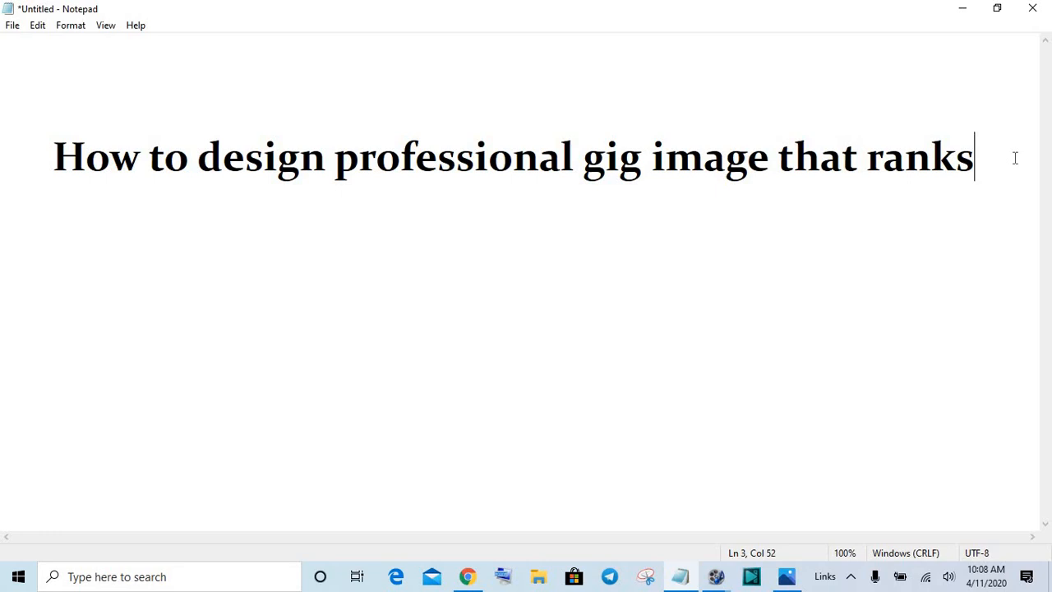
Step: Switch to Chrome and open canva.com
{"action": "left_click", "coordinate": [465, 578]}
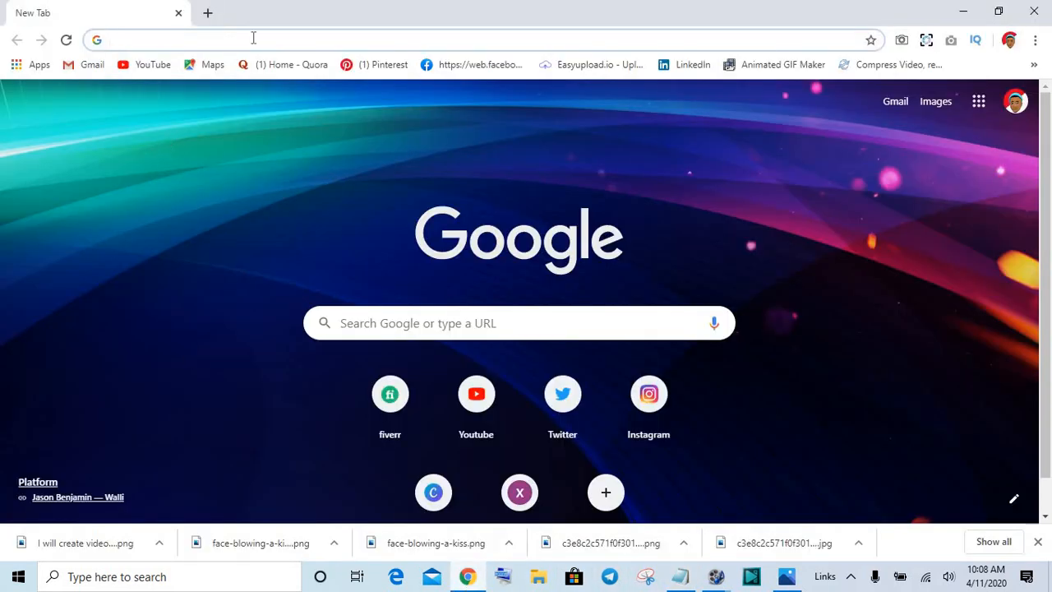
{"action": "type", "text": "canva.com"}
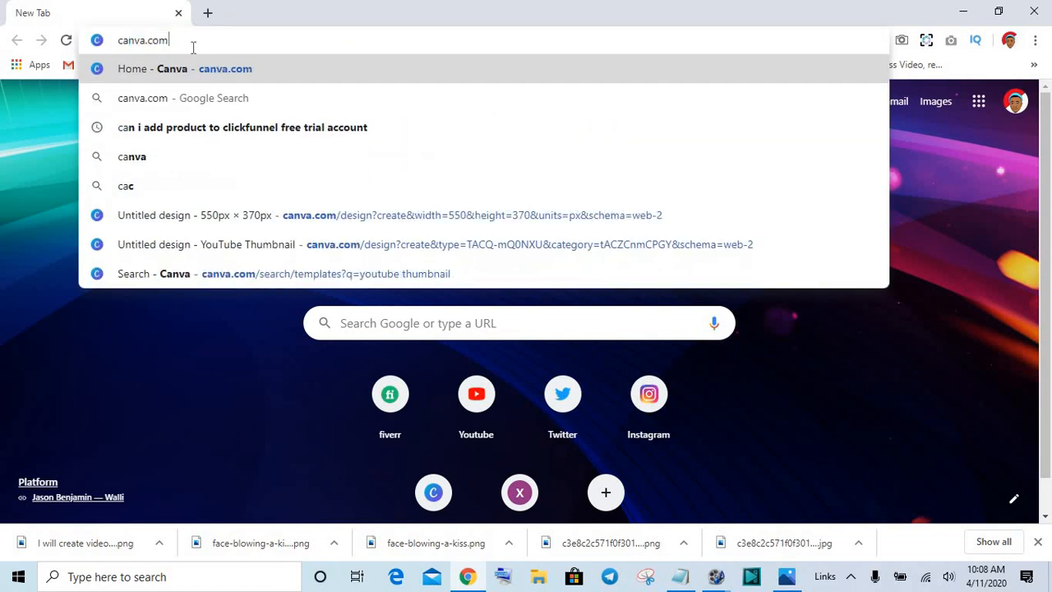
{"action": "key", "text": "Return"}
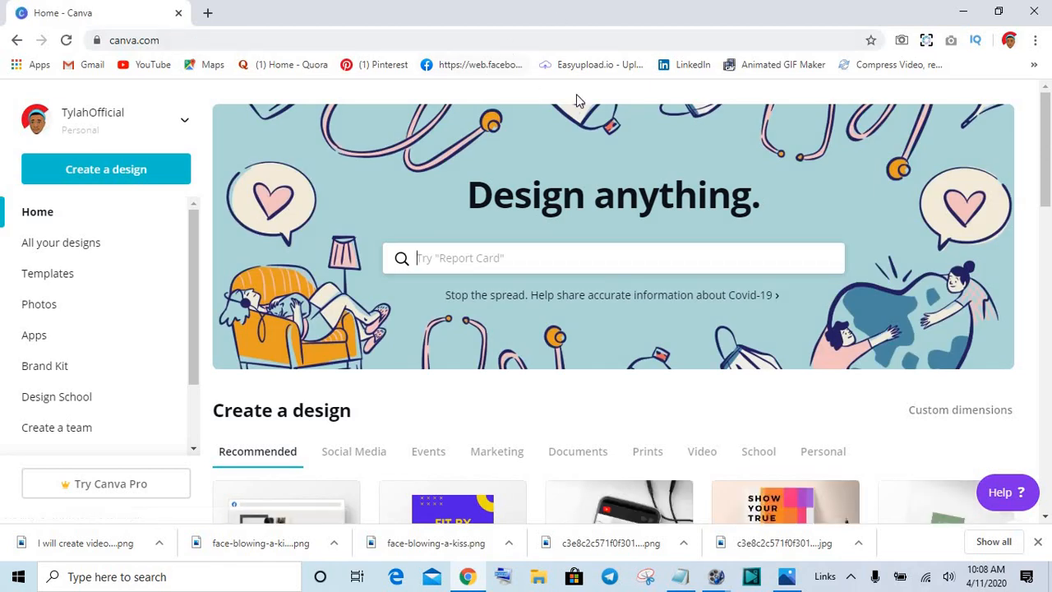
Step: Create a new design with custom dimensions of 550 × 370 px
{"action": "left_click", "coordinate": [944, 416]}
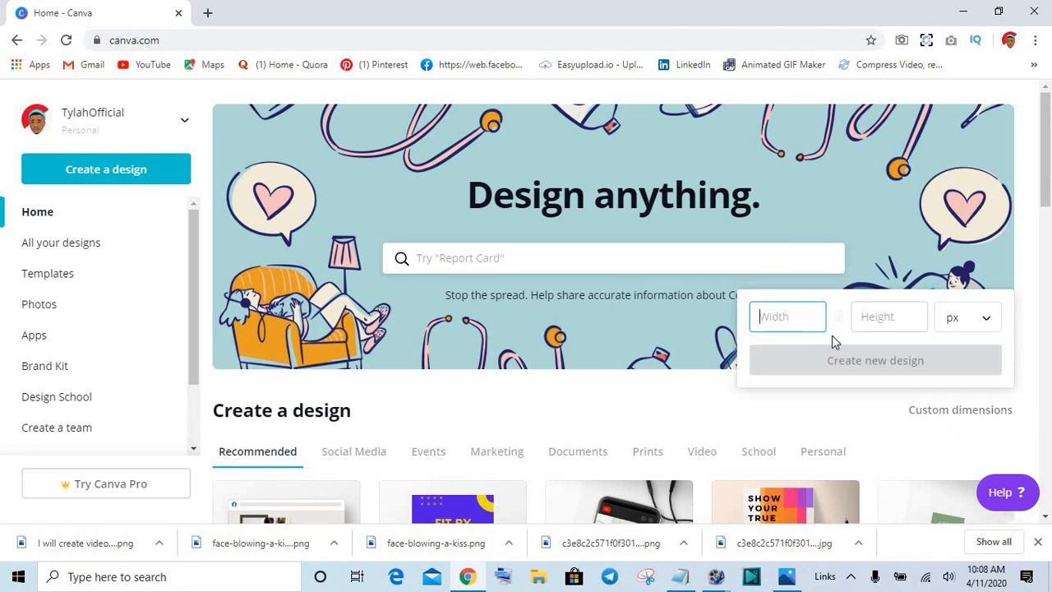
{"action": "type", "text": "550"}
{"action": "left_click", "coordinate": [869, 322]}
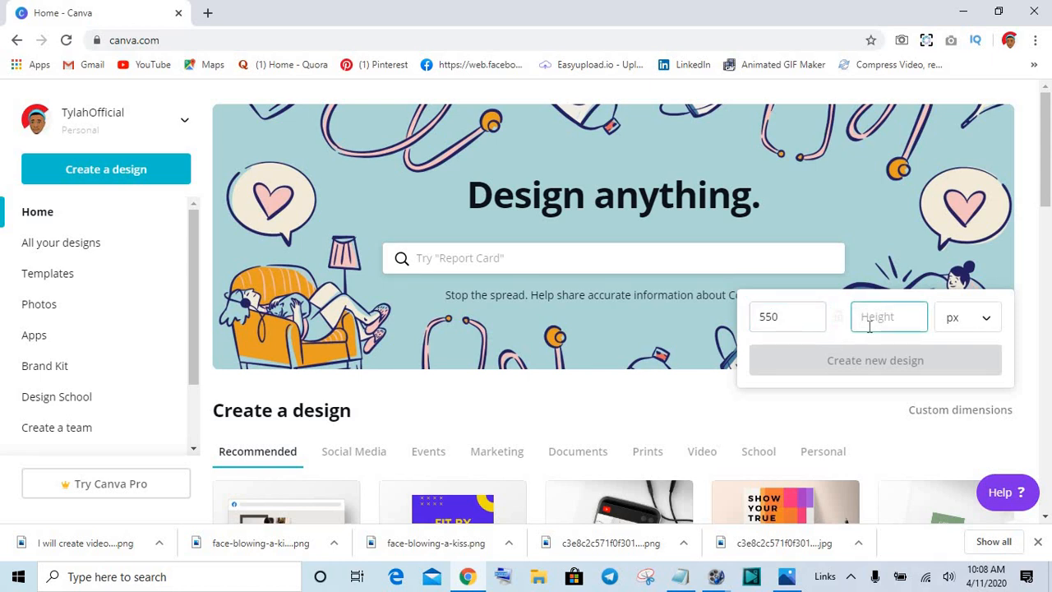
{"action": "type", "text": "370"}
{"action": "left_click", "coordinate": [873, 360]}
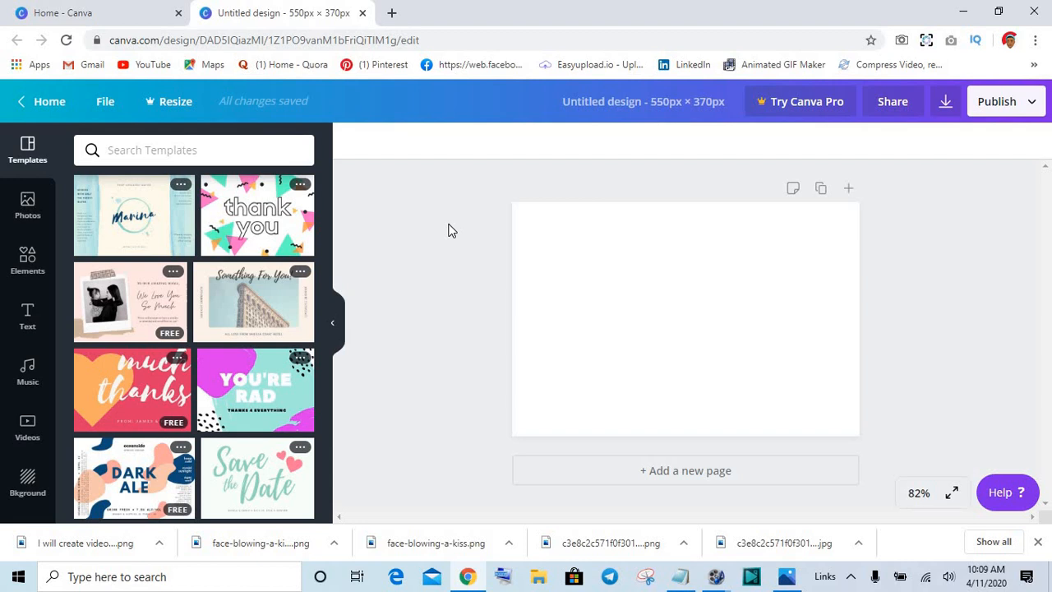
Step: Search Google Images for "emoji" in a new browser tab, view the pictures and close that tab
{"action": "left_click", "coordinate": [392, 15]}
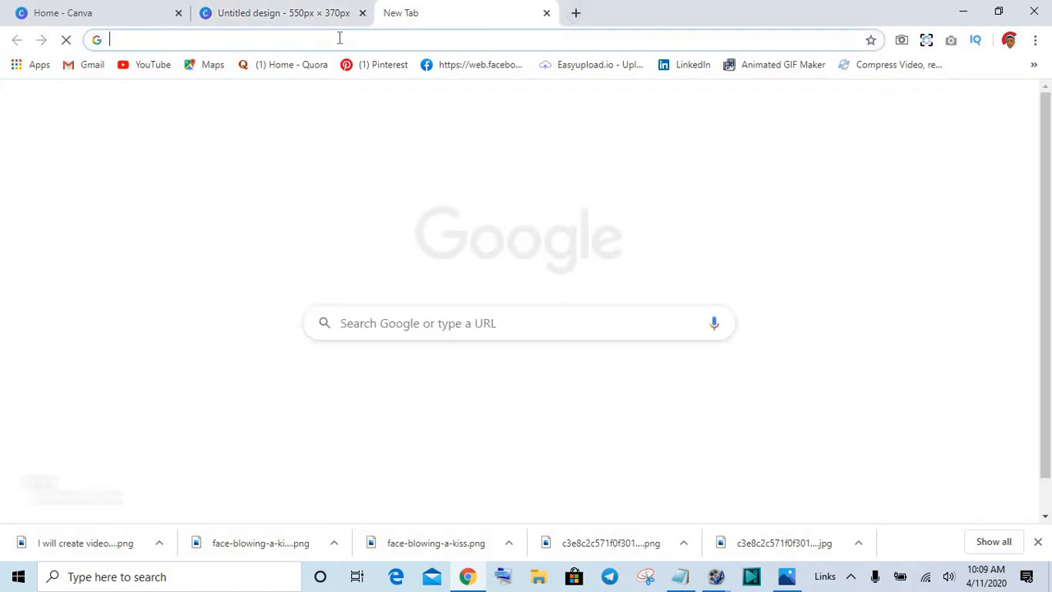
{"action": "type", "text": "emo"}
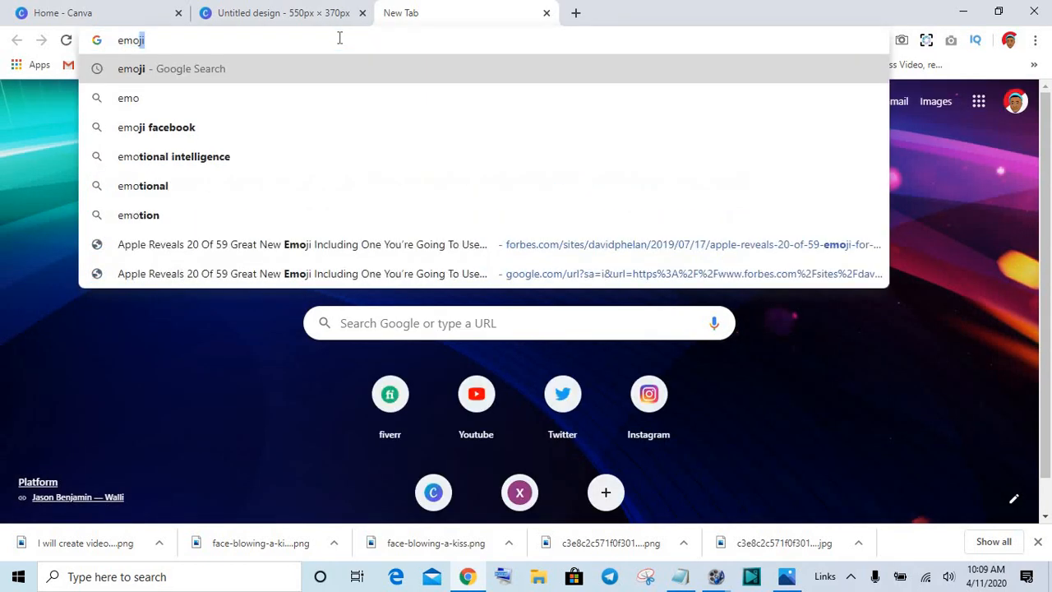
{"action": "key", "text": "Return"}
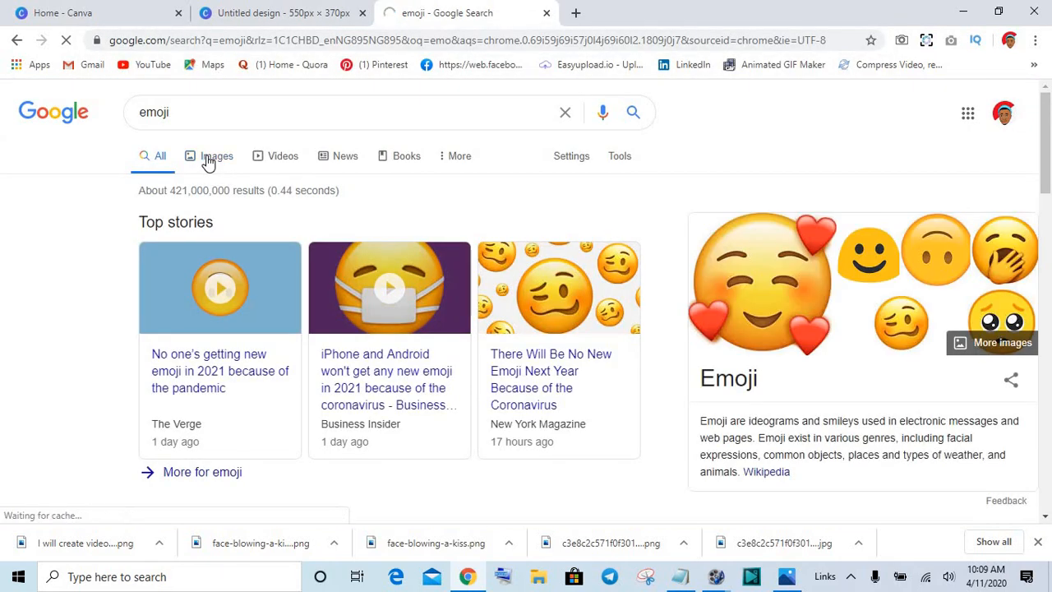
{"action": "left_click", "coordinate": [210, 162]}
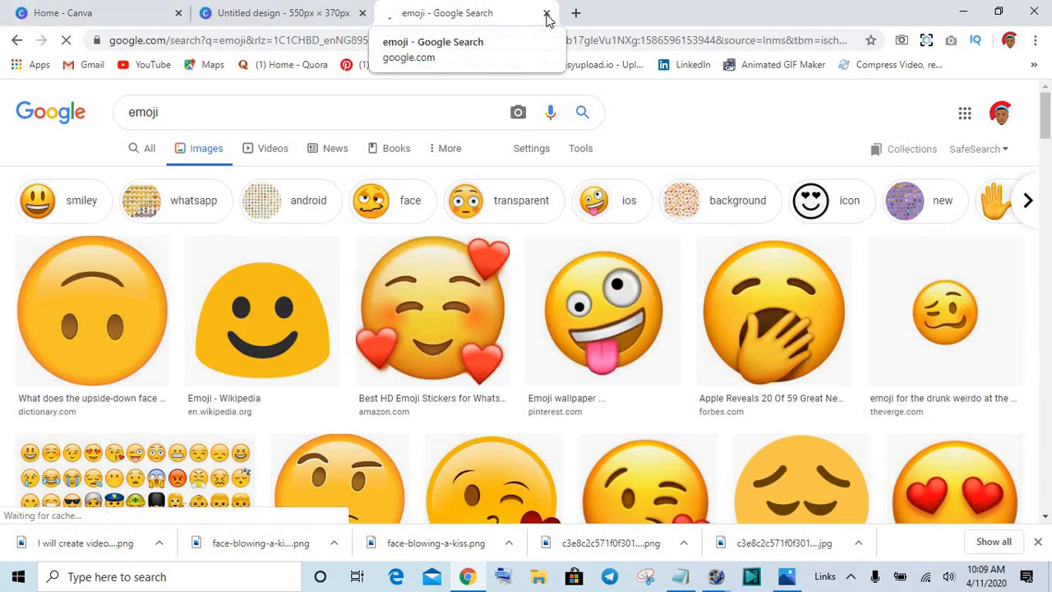
{"action": "key", "text": "ctrl+w"}
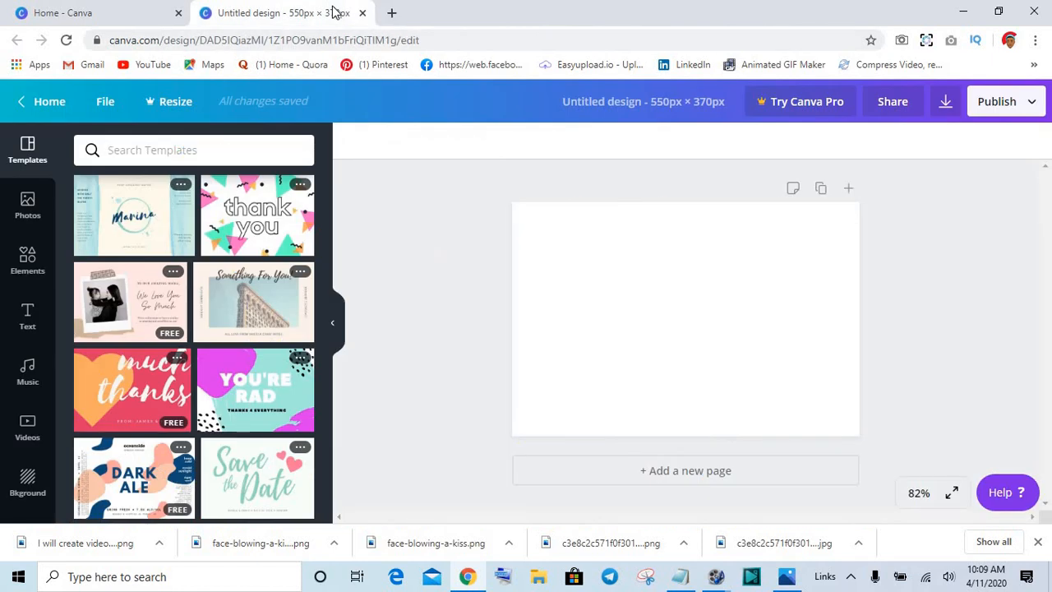
Step: Open remove.bg in a new browser tab and return to the blank 550 × 370 px design
{"action": "left_click", "coordinate": [392, 14]}
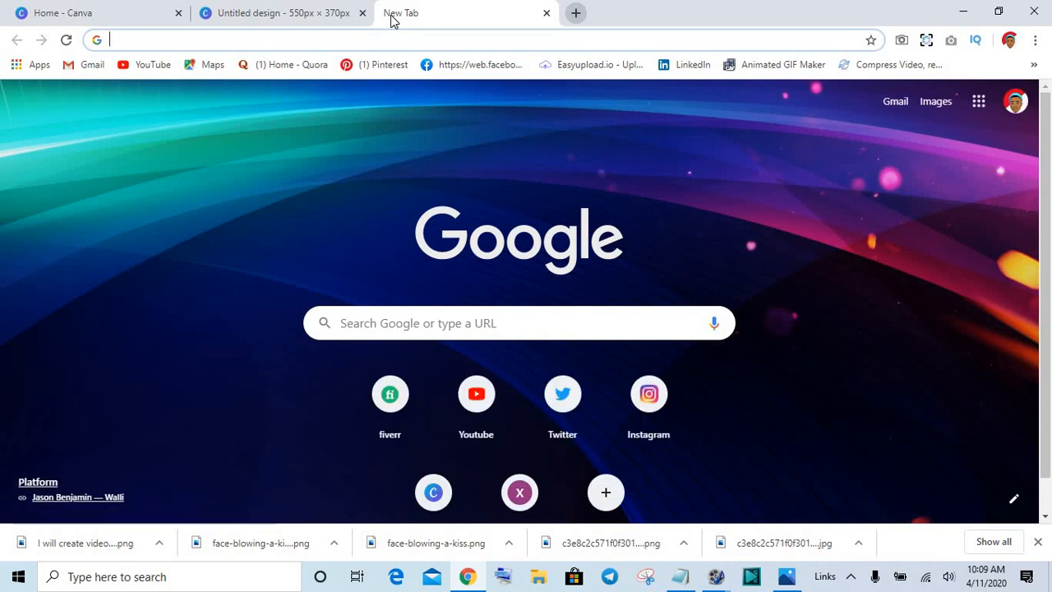
{"action": "type", "text": "re"}
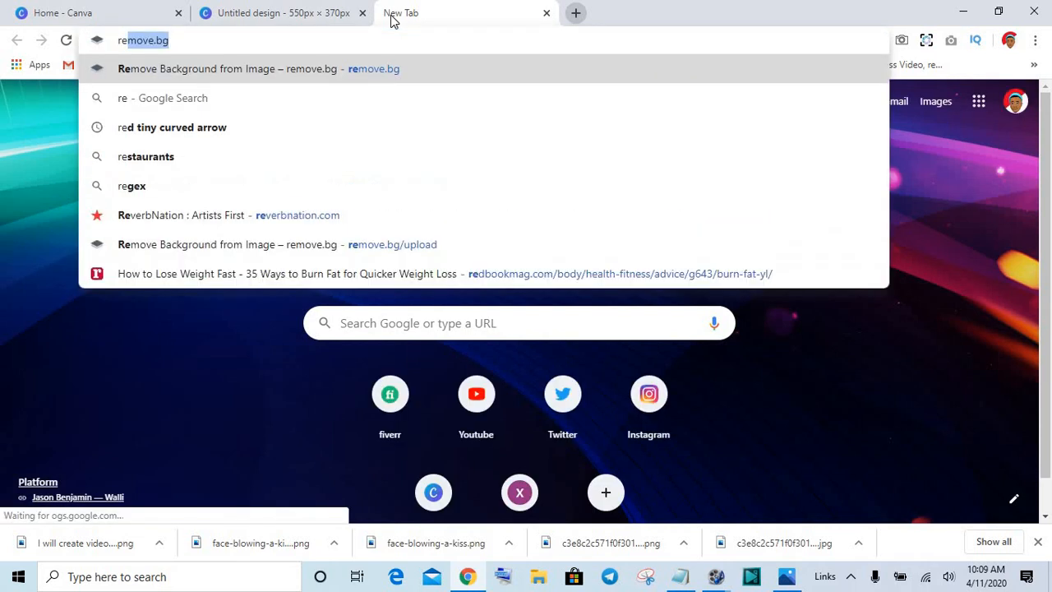
{"action": "key", "text": "Return"}
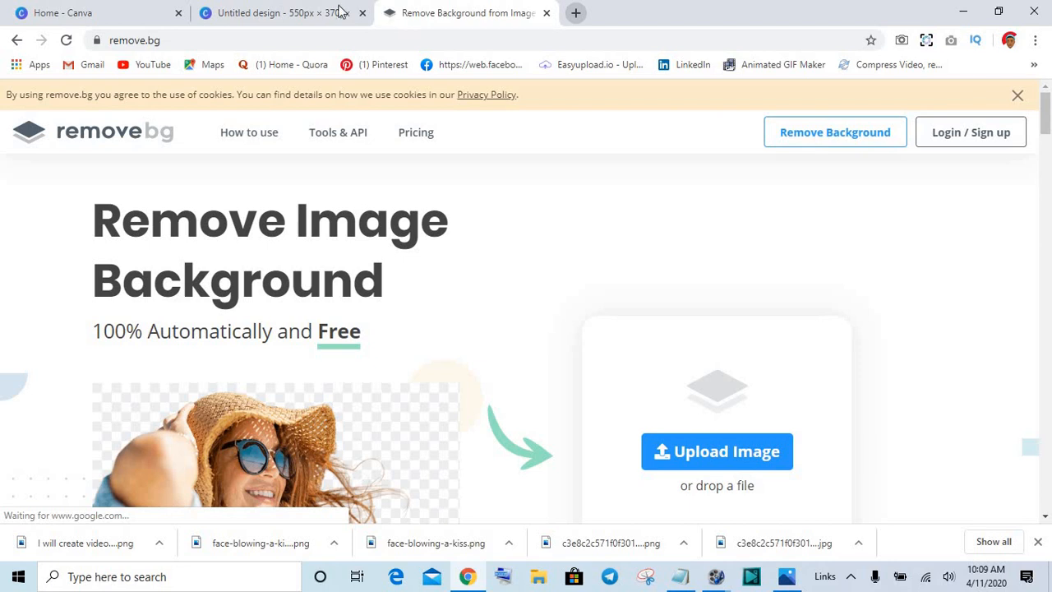
{"action": "left_click", "coordinate": [277, 12]}
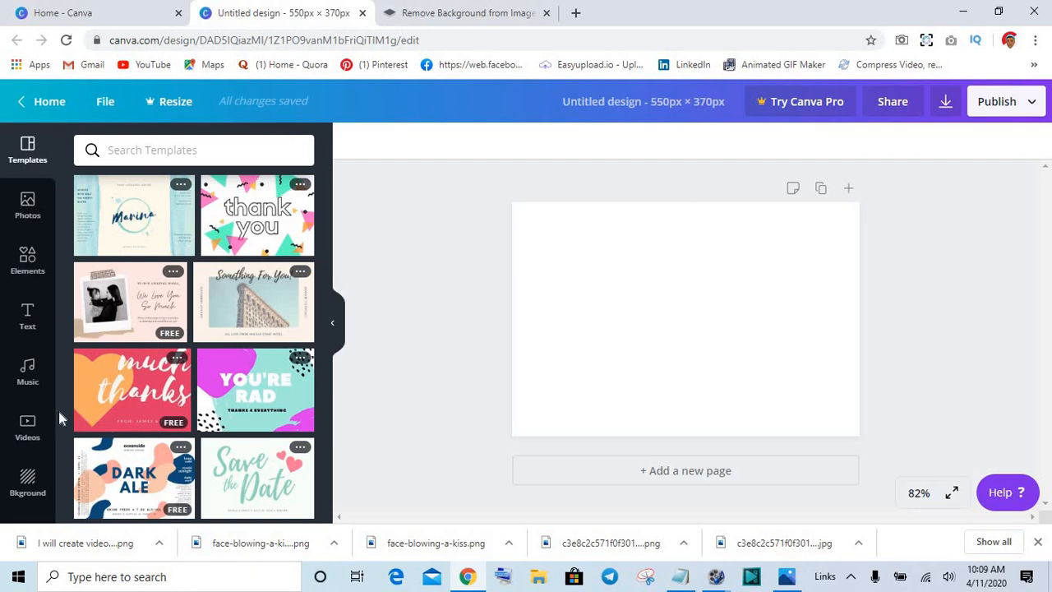
Step: Add the single-cell grid to the page, shrink it to a thin full-width strip and place it near the page's upper edge
{"action": "left_click", "coordinate": [21, 280]}
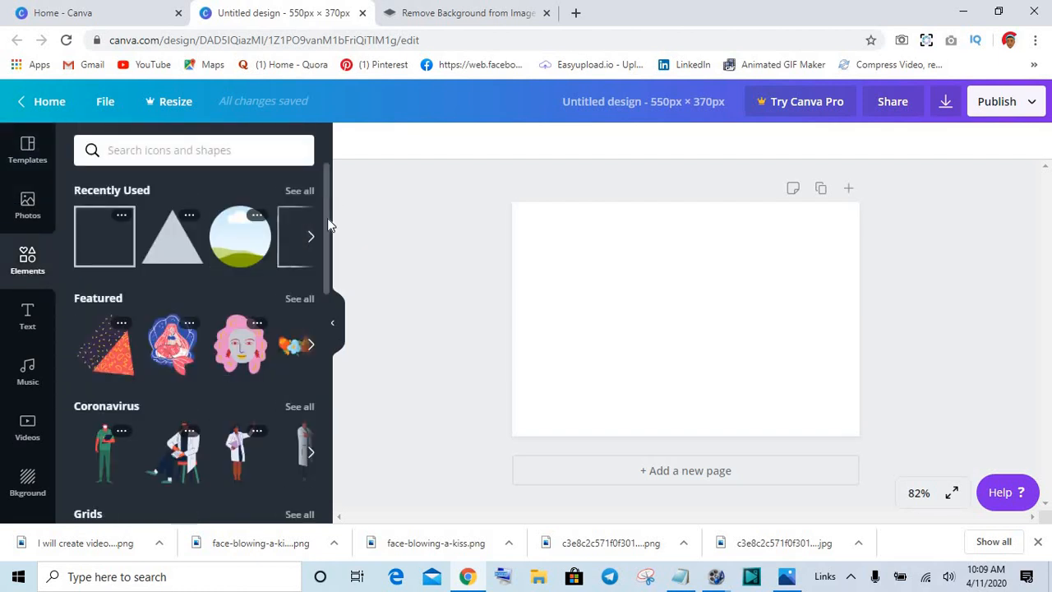
{"action": "left_click_drag", "start_coordinate": [328, 221], "coordinate": [327, 294]}
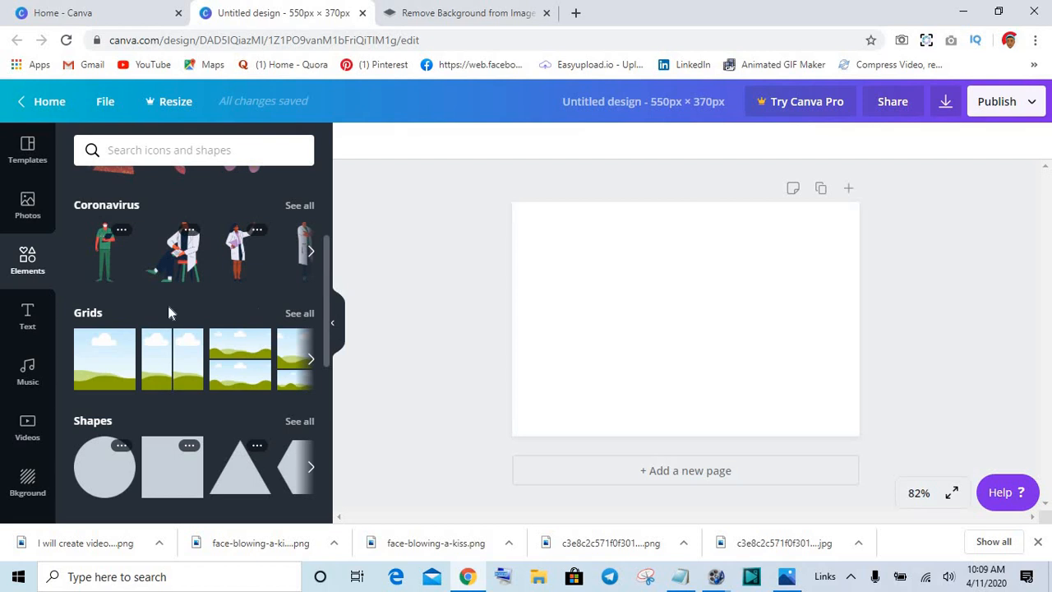
{"action": "left_click", "coordinate": [123, 346]}
{"action": "left_click_drag", "start_coordinate": [690, 204], "coordinate": [701, 346]}
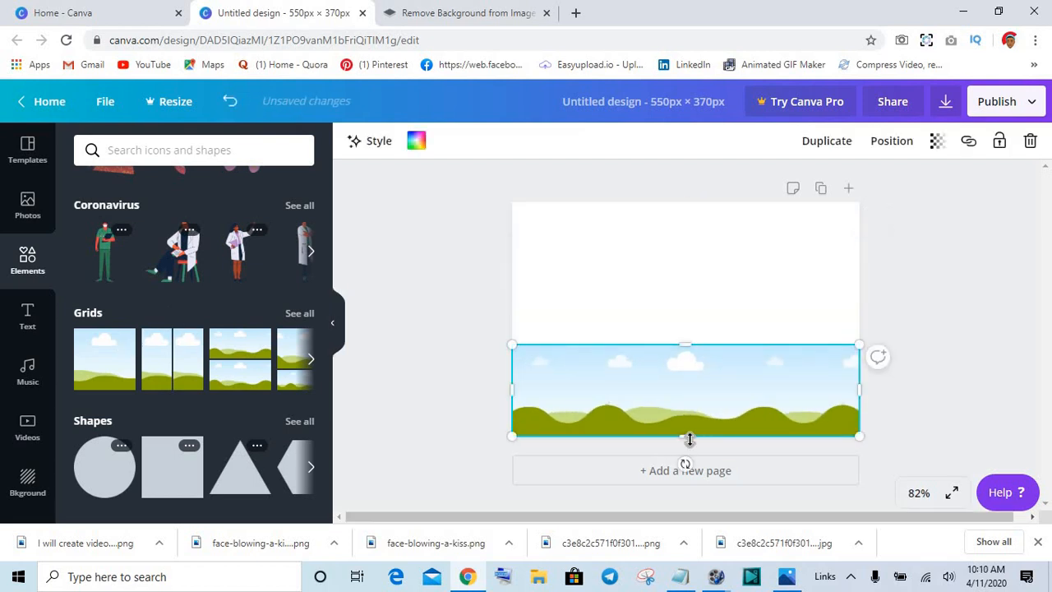
{"action": "left_click_drag", "start_coordinate": [688, 438], "coordinate": [669, 265]}
{"action": "right_click", "coordinate": [686, 400]}
{"action": "left_click", "coordinate": [622, 428]}
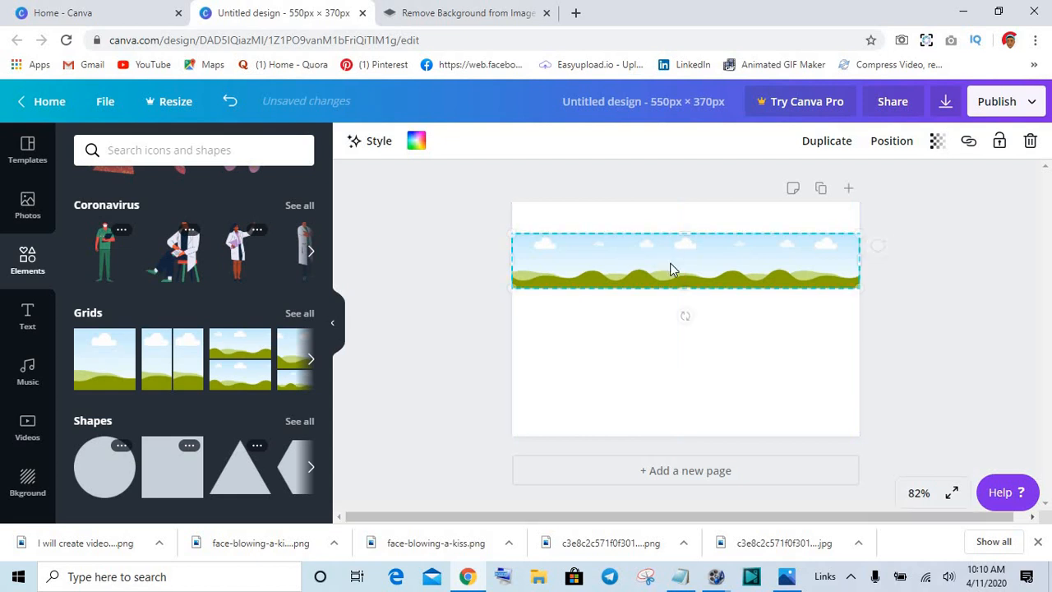
Step: Fill the grid strip with the default red and reduce its height slightly
{"action": "left_click", "coordinate": [415, 143]}
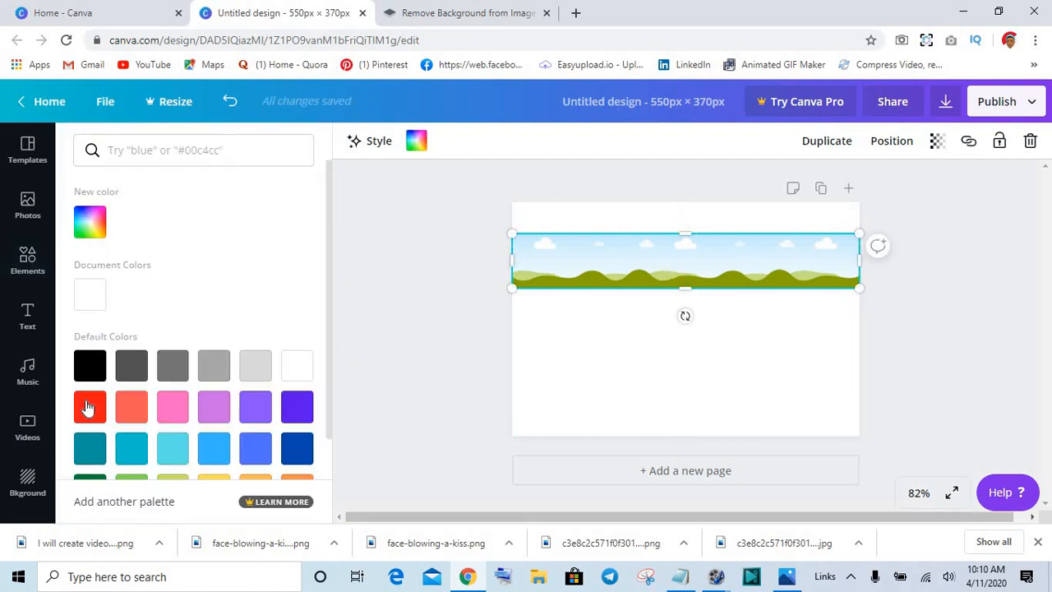
{"action": "left_click", "coordinate": [88, 409]}
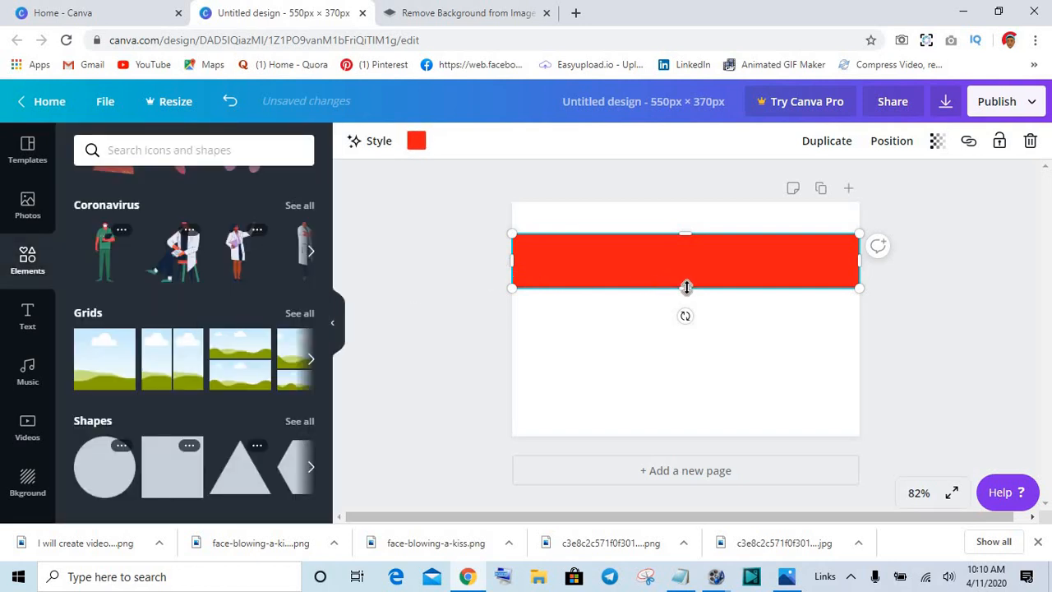
{"action": "left_click_drag", "start_coordinate": [685, 288], "coordinate": [684, 284]}
{"action": "left_click", "coordinate": [561, 309]}
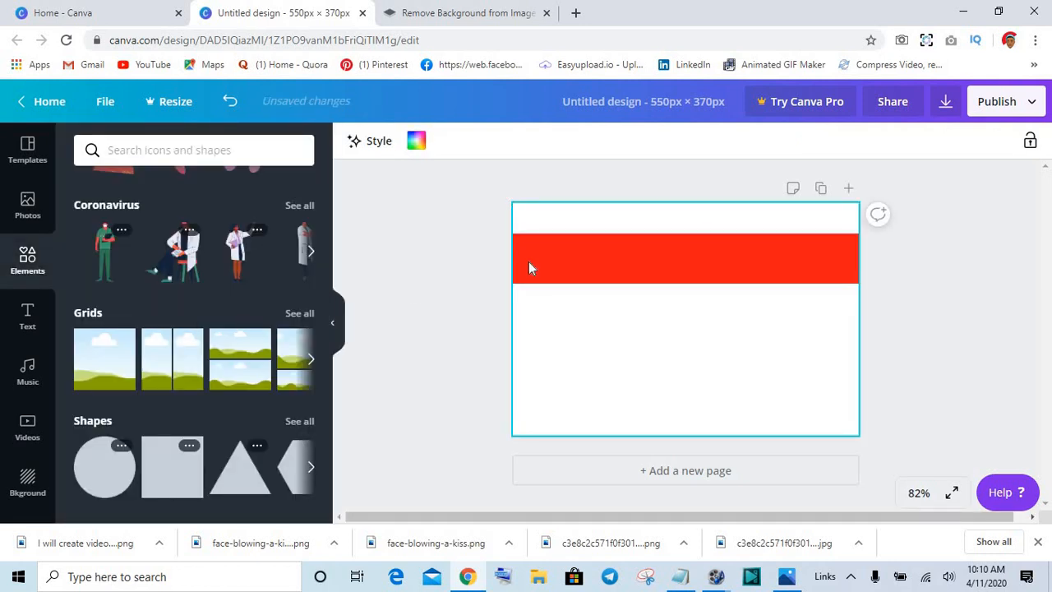
Step: Narrow the red strip from both ends to leave equal side margins, and move it slightly up the page
{"action": "left_click", "coordinate": [543, 263]}
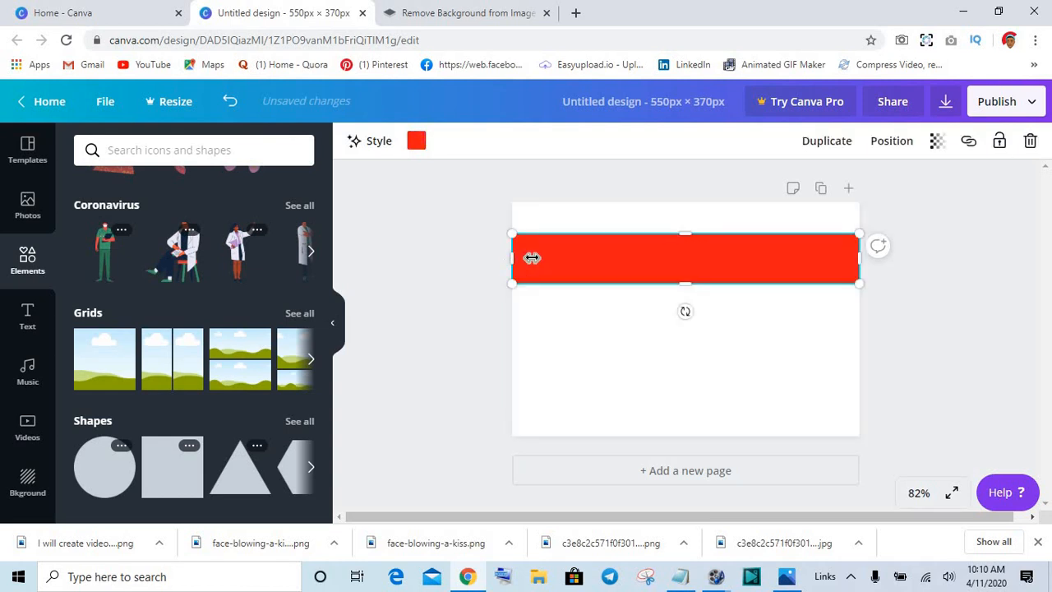
{"action": "left_click_drag", "start_coordinate": [514, 258], "coordinate": [535, 258]}
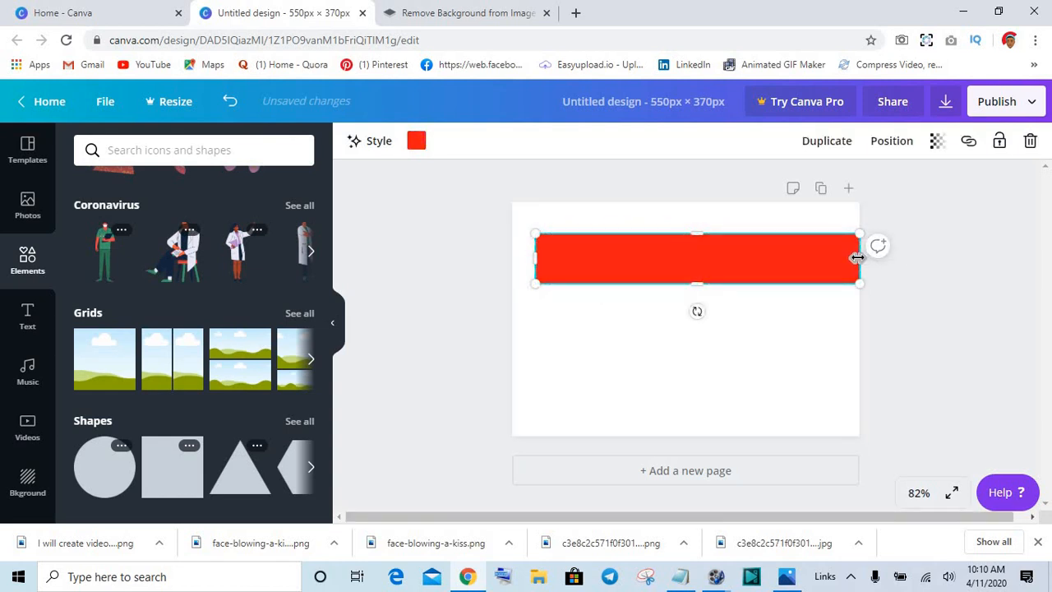
{"action": "left_click_drag", "start_coordinate": [857, 256], "coordinate": [834, 255]}
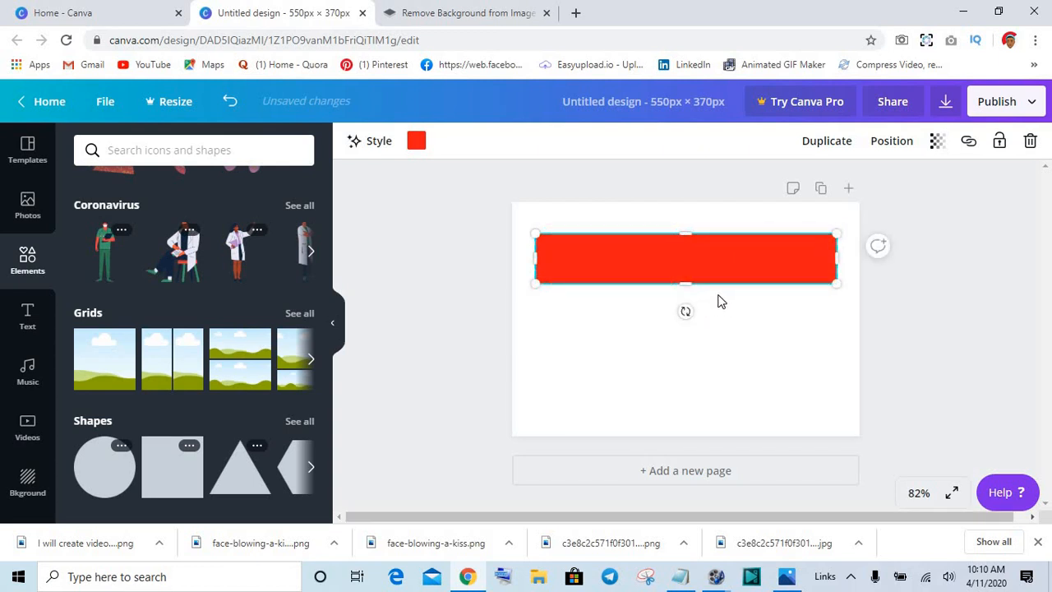
{"action": "left_click", "coordinate": [718, 301]}
{"action": "left_click", "coordinate": [705, 270]}
{"action": "left_click_drag", "start_coordinate": [705, 264], "coordinate": [702, 266]}
{"action": "left_click", "coordinate": [352, 323]}
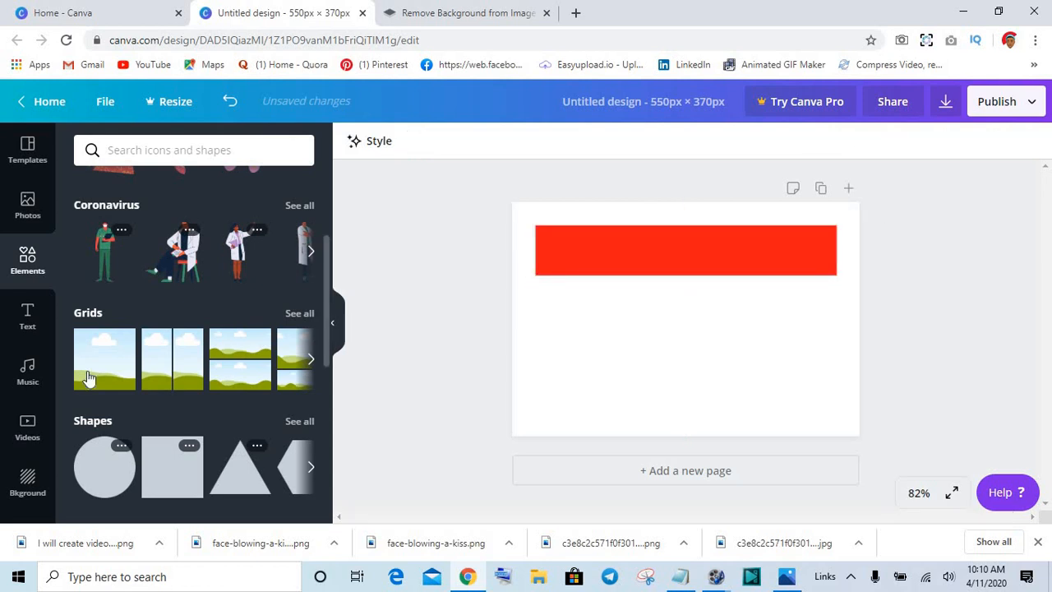
Step: Add a heading to the page with the text "FACEBOOK VIDEO ADS"
{"action": "left_click", "coordinate": [29, 327]}
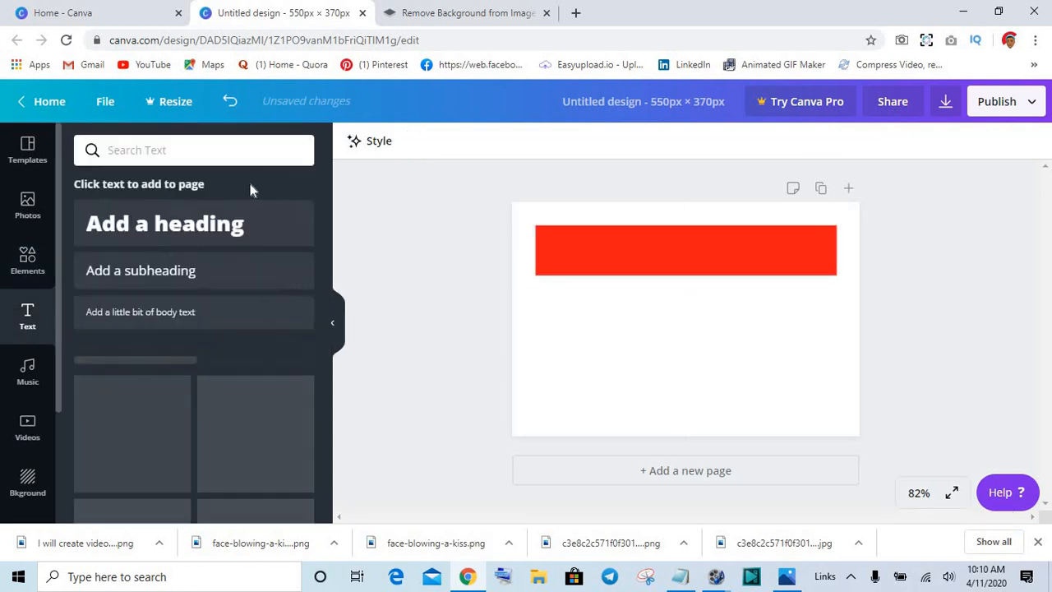
{"action": "left_click", "coordinate": [196, 228]}
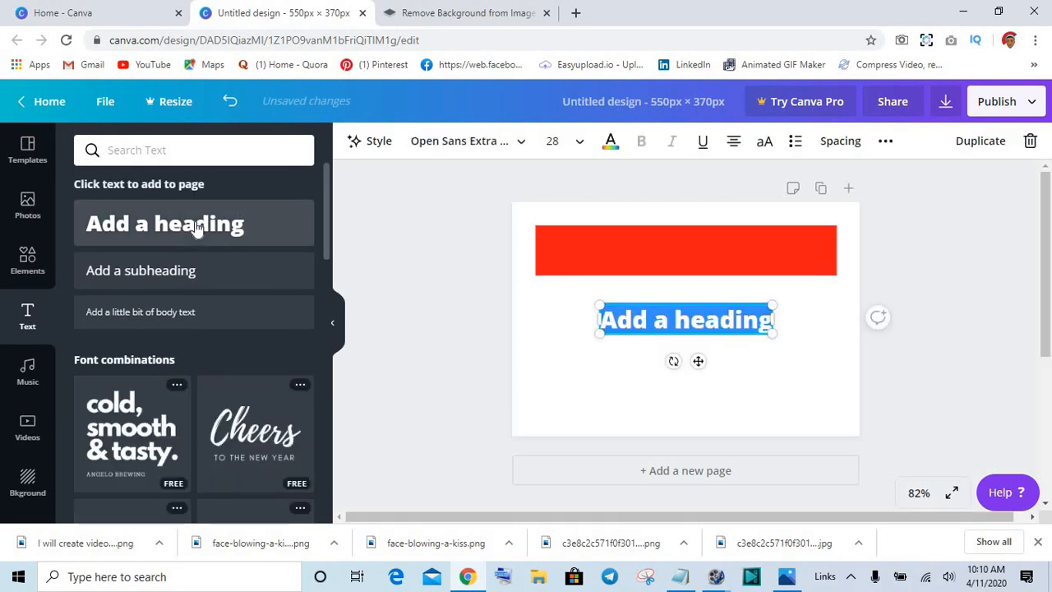
{"action": "type", "text": "F"}
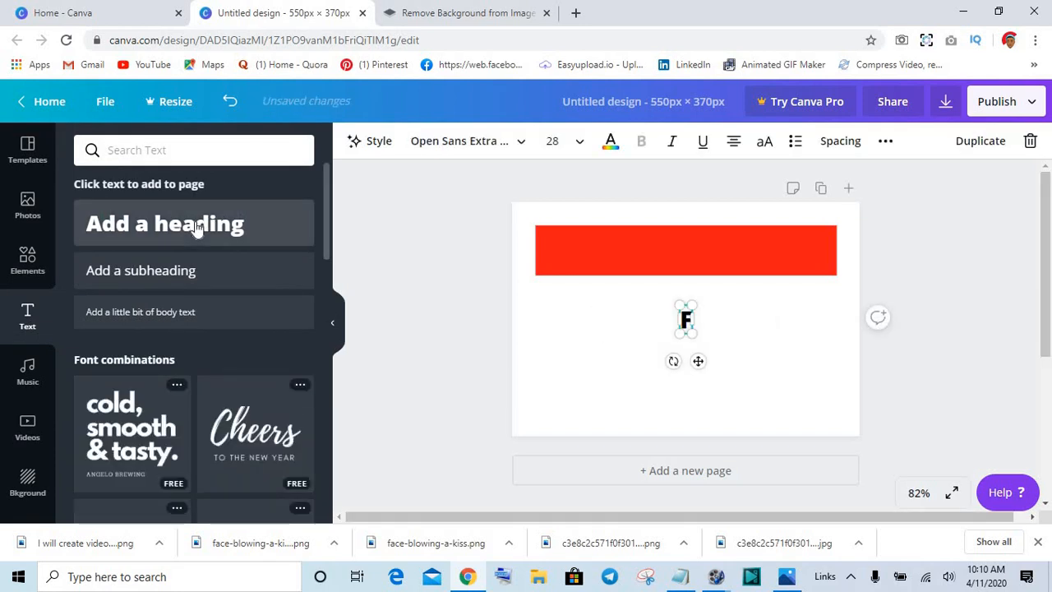
{"action": "type", "text": "ACEBOOK VID"}
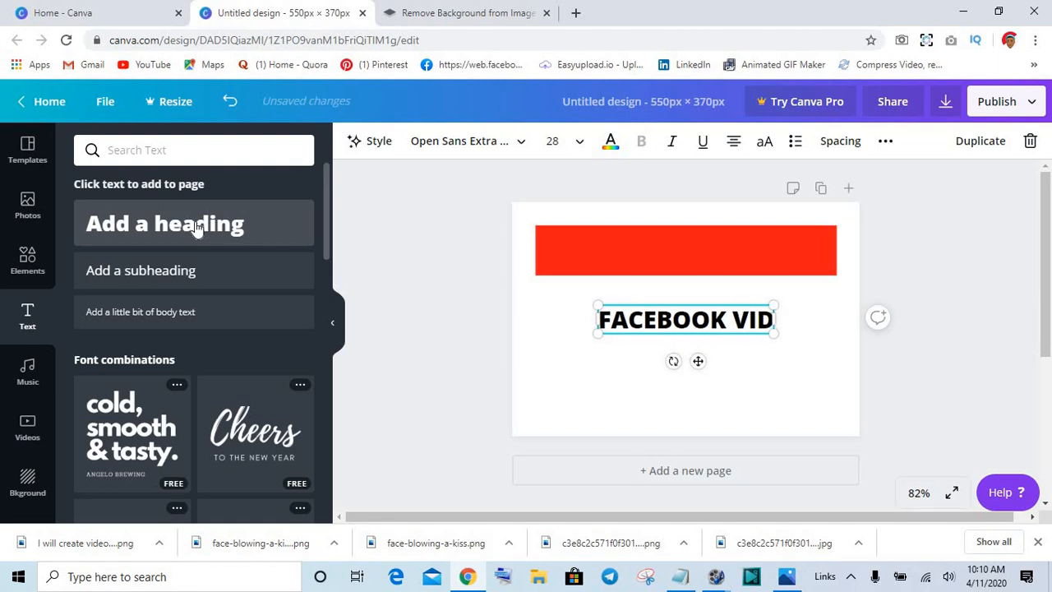
{"action": "type", "text": "EO ADS"}
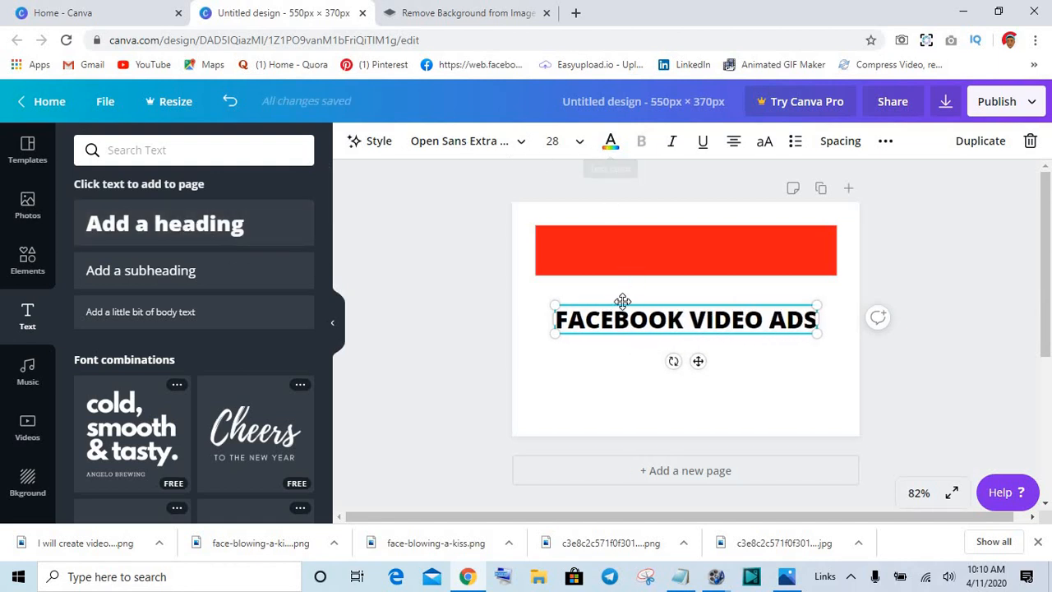
Step: Centre the "FACEBOOK VIDEO ADS" heading on the red strip and colour its text white
{"action": "left_click_drag", "start_coordinate": [658, 327], "coordinate": [664, 247]}
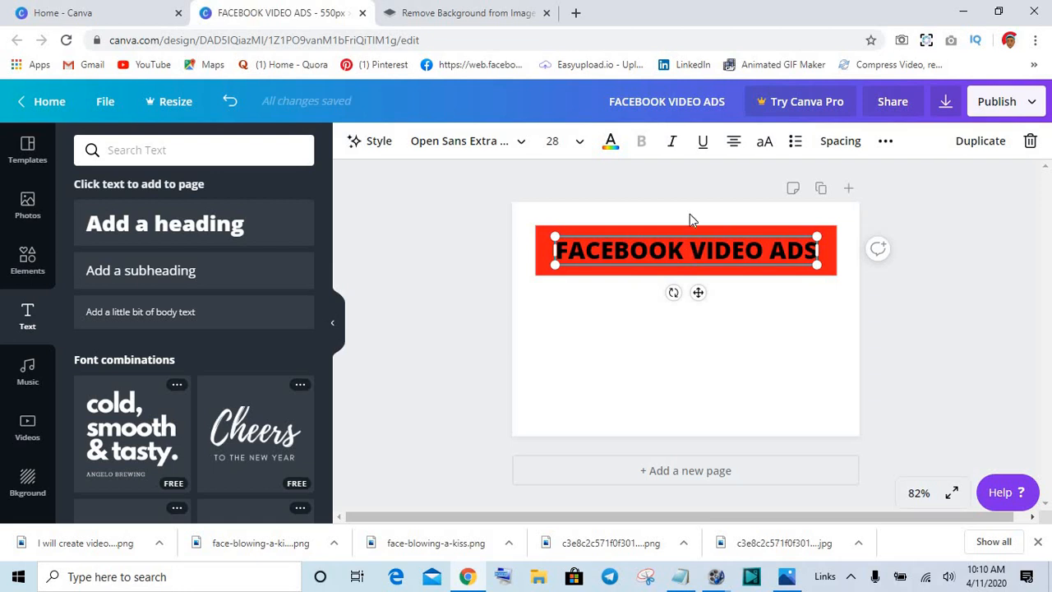
{"action": "left_click", "coordinate": [610, 141]}
{"action": "left_click", "coordinate": [168, 298]}
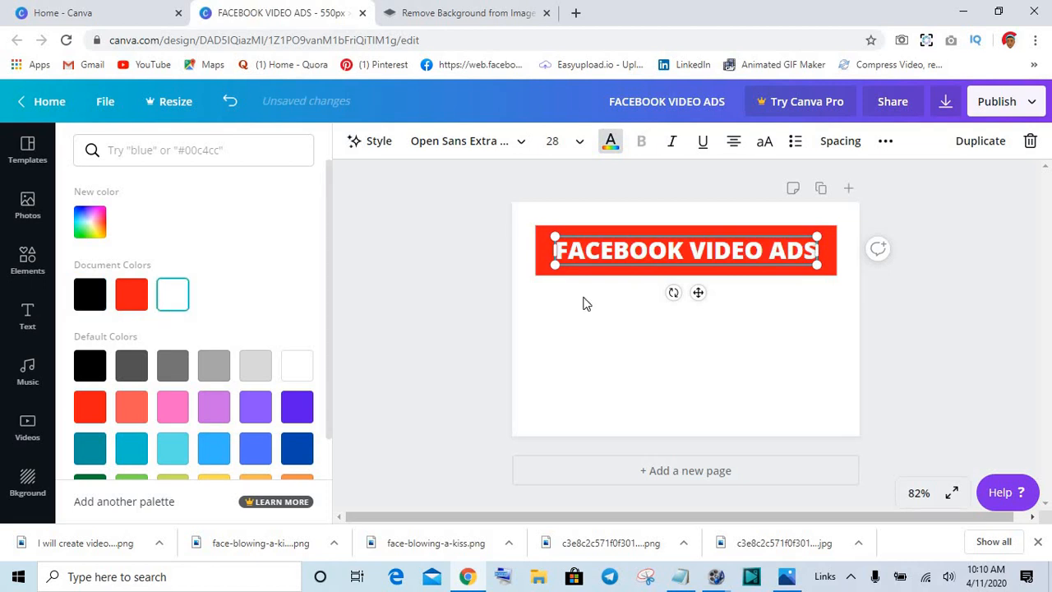
{"action": "right_click", "coordinate": [623, 343]}
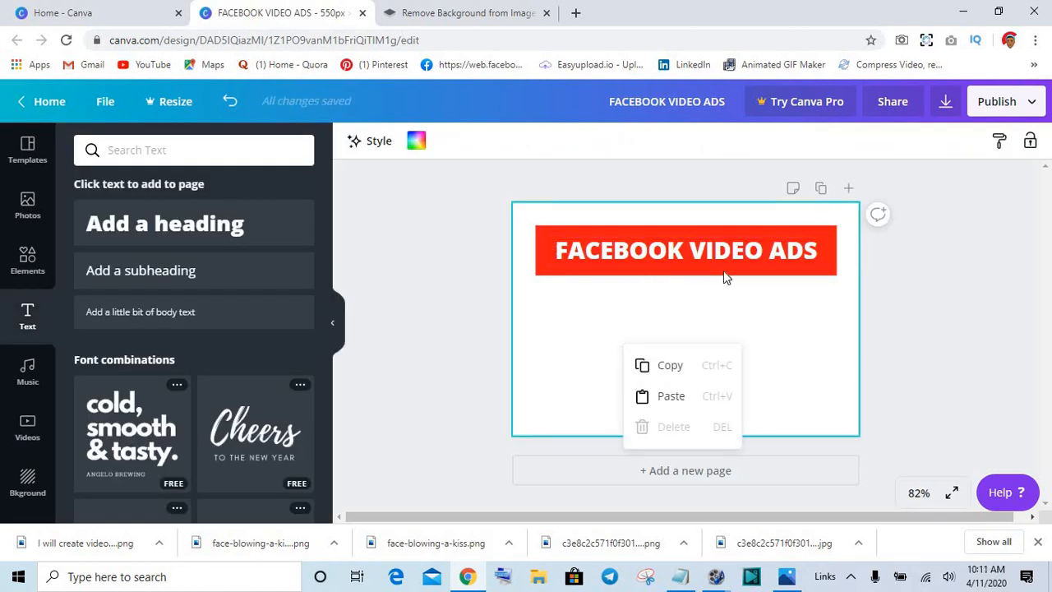
{"action": "left_click", "coordinate": [896, 260]}
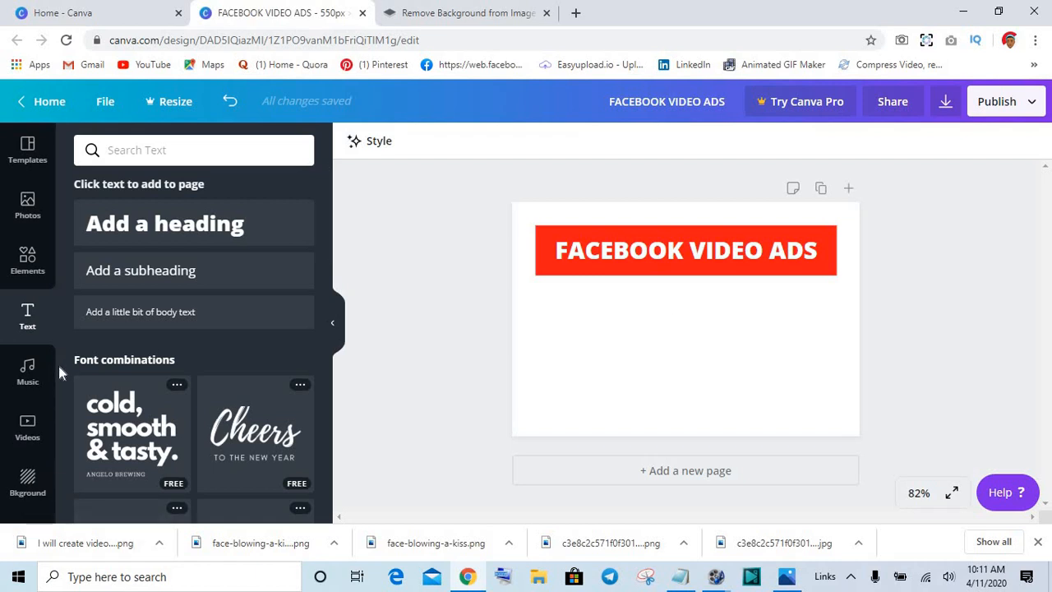
Step: Add the uploaded Shopify logo below the red strip and crop the empty space above and below it
{"action": "scroll", "coordinate": [56, 405], "scroll_direction": "down", "scroll_amount": 2}
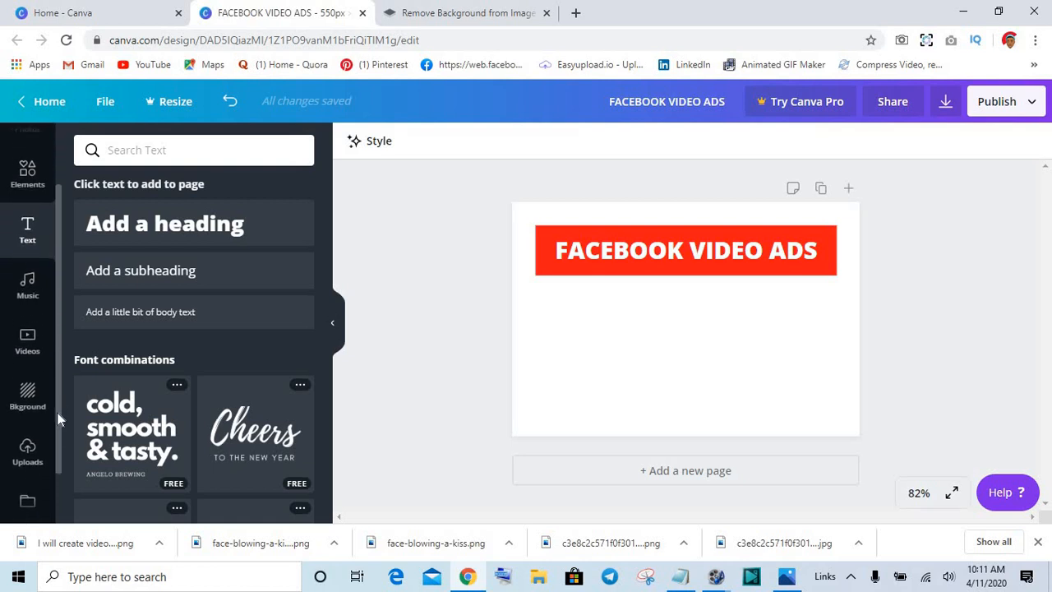
{"action": "left_click", "coordinate": [27, 453]}
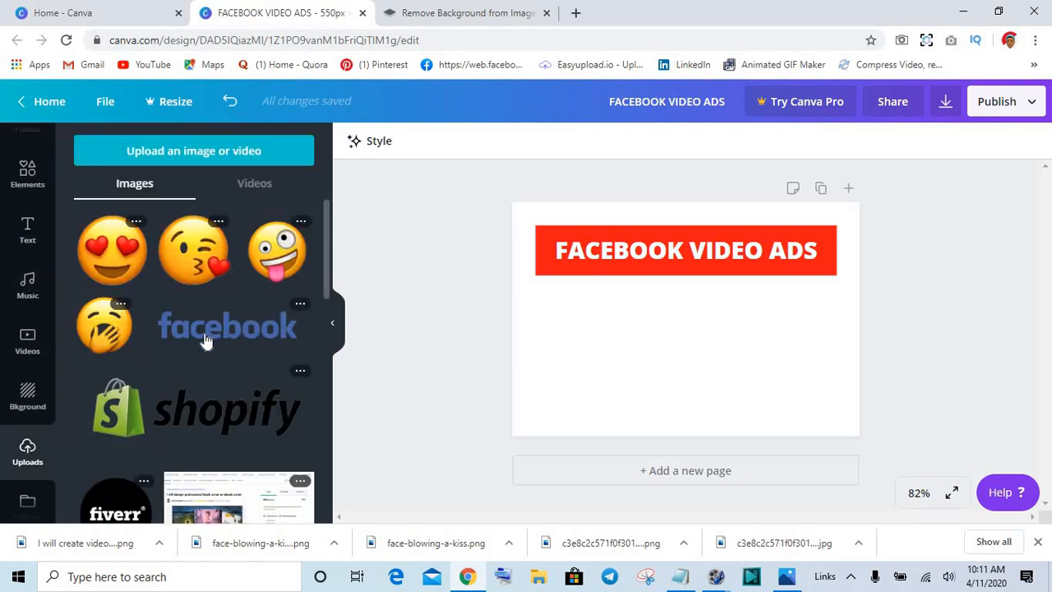
{"action": "left_click", "coordinate": [175, 406]}
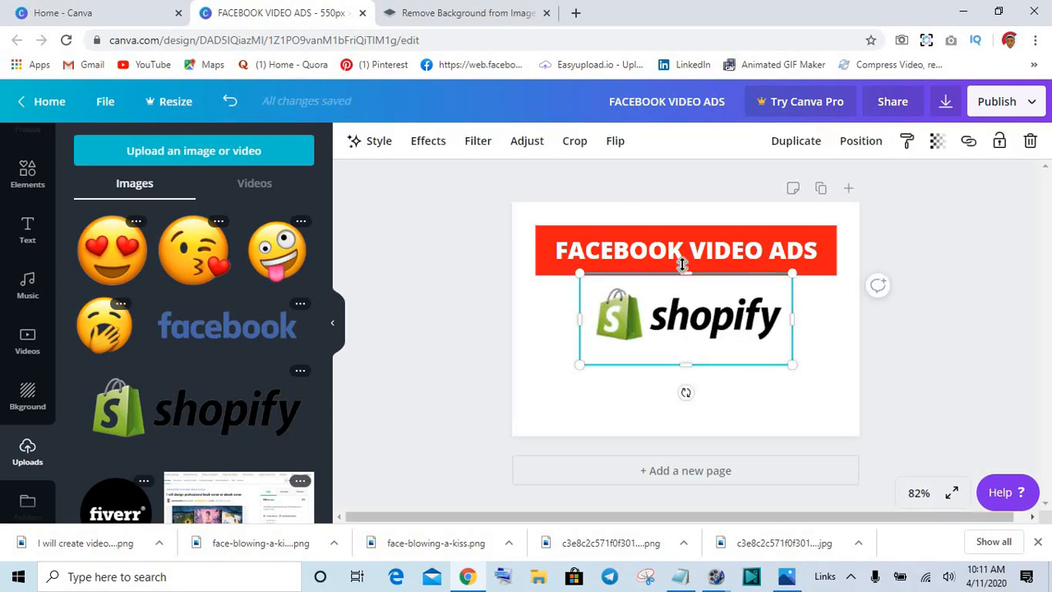
{"action": "left_click_drag", "start_coordinate": [686, 281], "coordinate": [686, 285]}
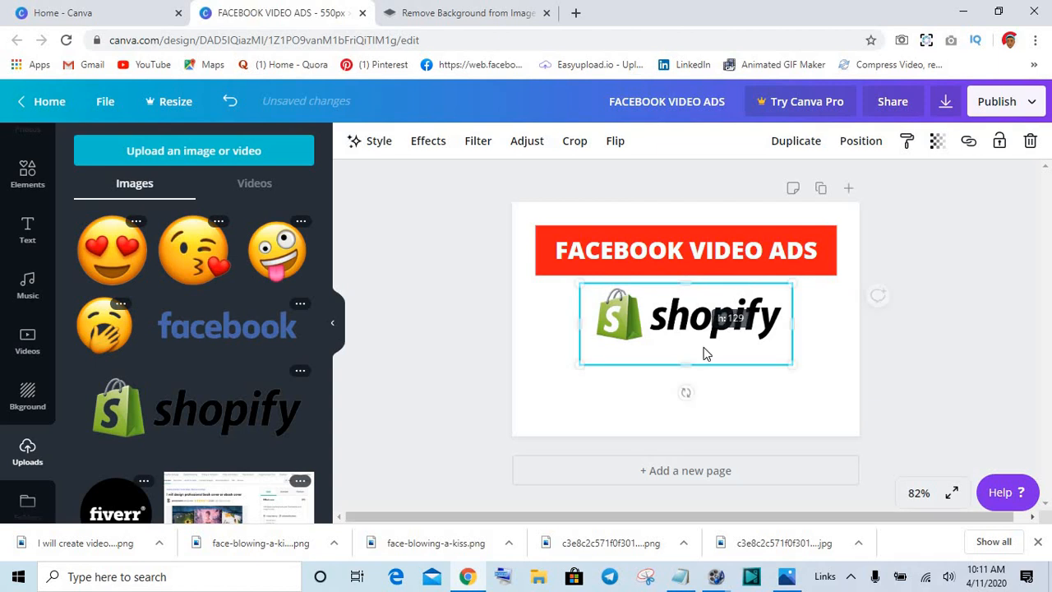
{"action": "left_click_drag", "start_coordinate": [689, 365], "coordinate": [686, 349]}
{"action": "left_click", "coordinate": [637, 386]}
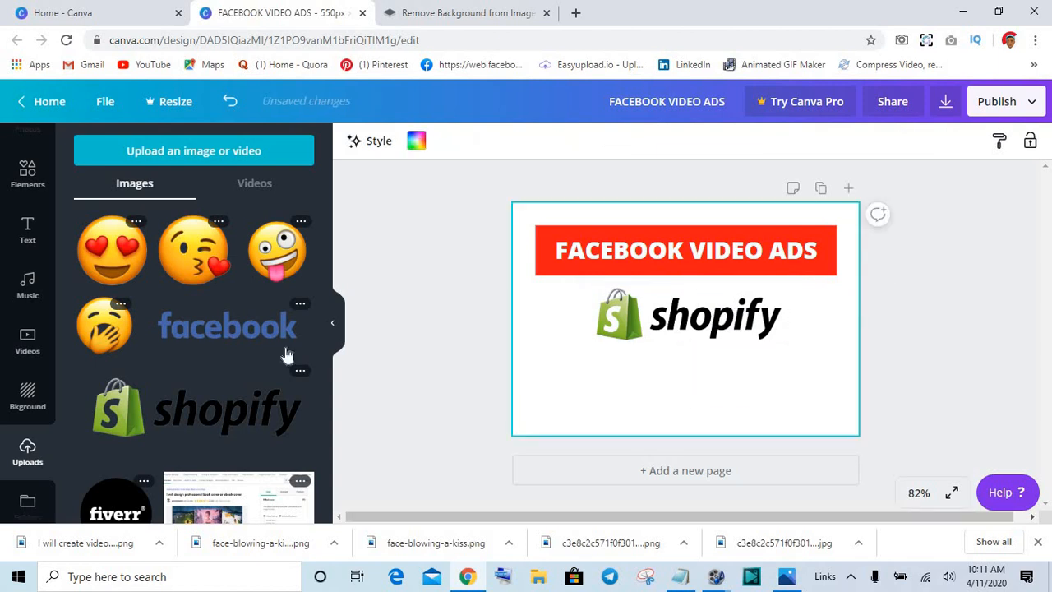
Step: Place the uploaded facebook logo beneath the Shopify logo and crop the empty space above and below it
{"action": "left_click", "coordinate": [214, 328]}
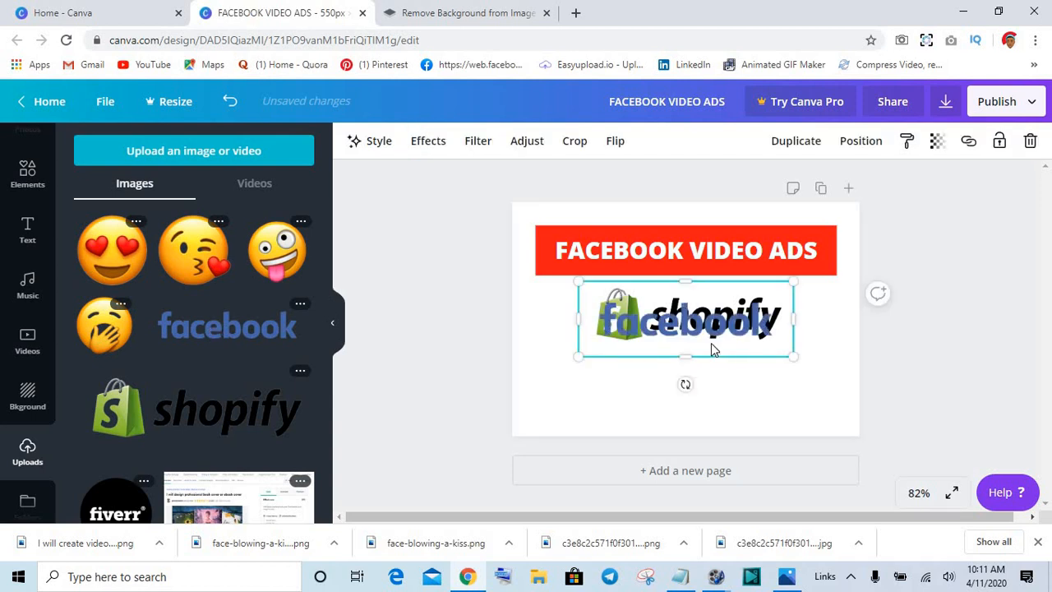
{"action": "left_click_drag", "start_coordinate": [699, 370], "coordinate": [699, 371]}
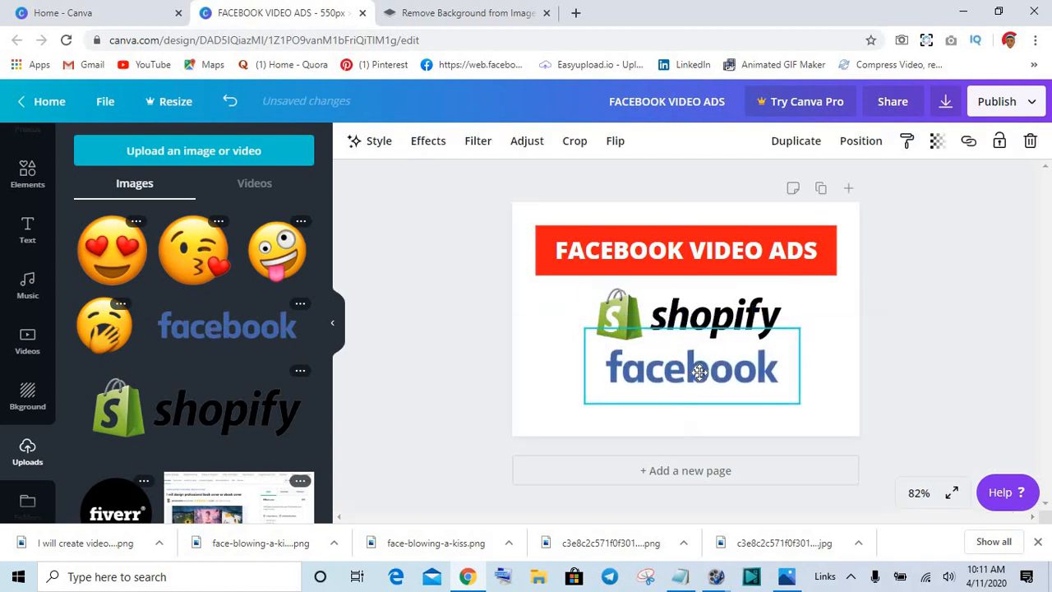
{"action": "left_click_drag", "start_coordinate": [691, 328], "coordinate": [692, 338]}
{"action": "left_click_drag", "start_coordinate": [695, 397], "coordinate": [600, 433]}
{"action": "right_click", "coordinate": [600, 434]}
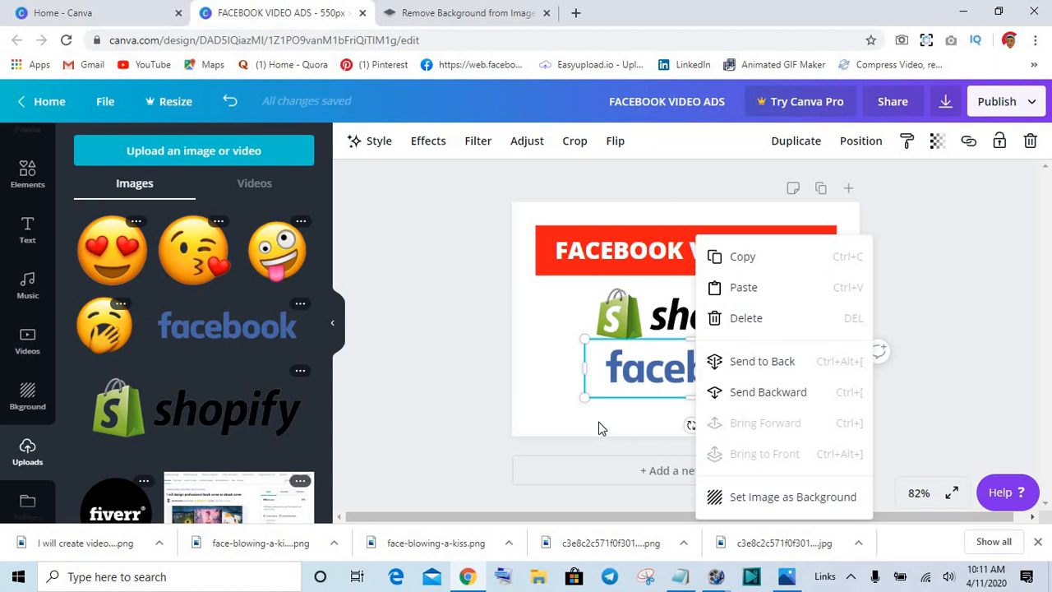
{"action": "left_click", "coordinate": [599, 422]}
{"action": "left_click", "coordinate": [670, 387]}
{"action": "left_click_drag", "start_coordinate": [670, 386], "coordinate": [670, 390]}
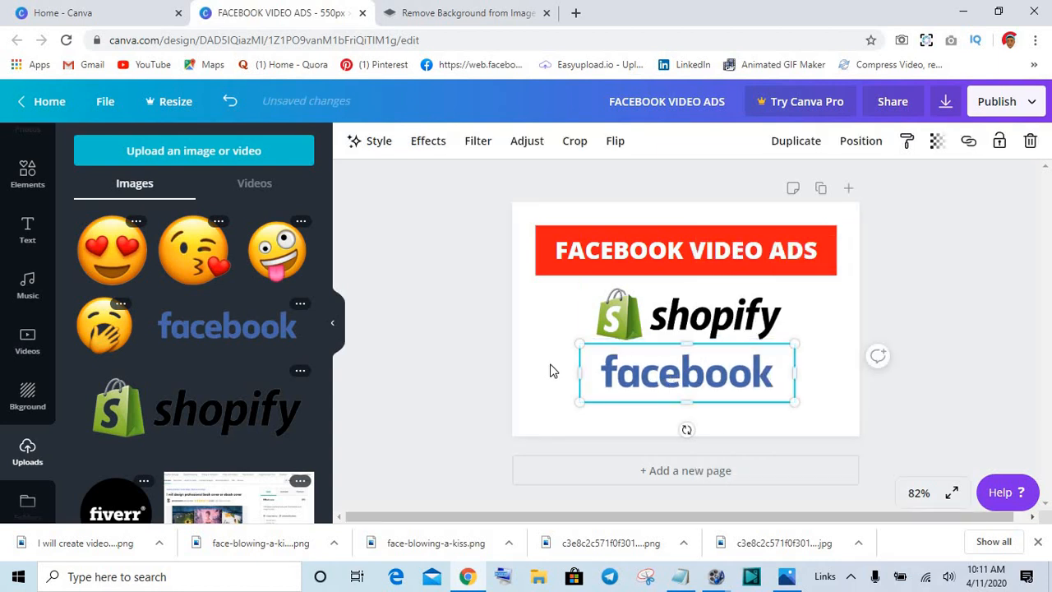
Step: Crop the facebook logo's frame slightly at its left and right sides
{"action": "left_click", "coordinate": [553, 370]}
{"action": "left_click", "coordinate": [631, 380]}
{"action": "left_click_drag", "start_coordinate": [580, 376], "coordinate": [593, 376]}
{"action": "left_click_drag", "start_coordinate": [792, 372], "coordinate": [792, 376]}
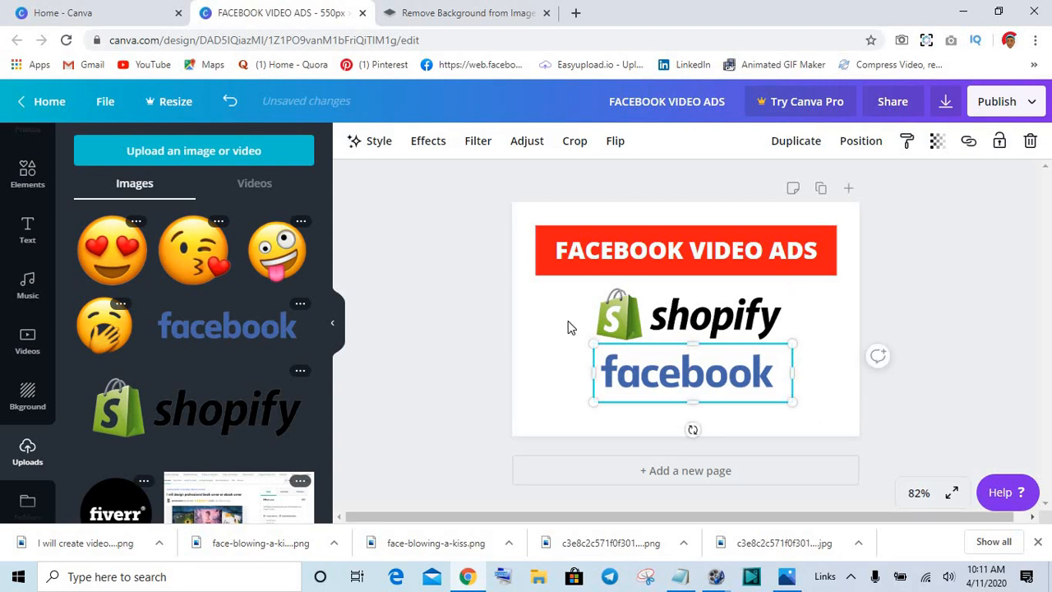
{"action": "left_click", "coordinate": [568, 320]}
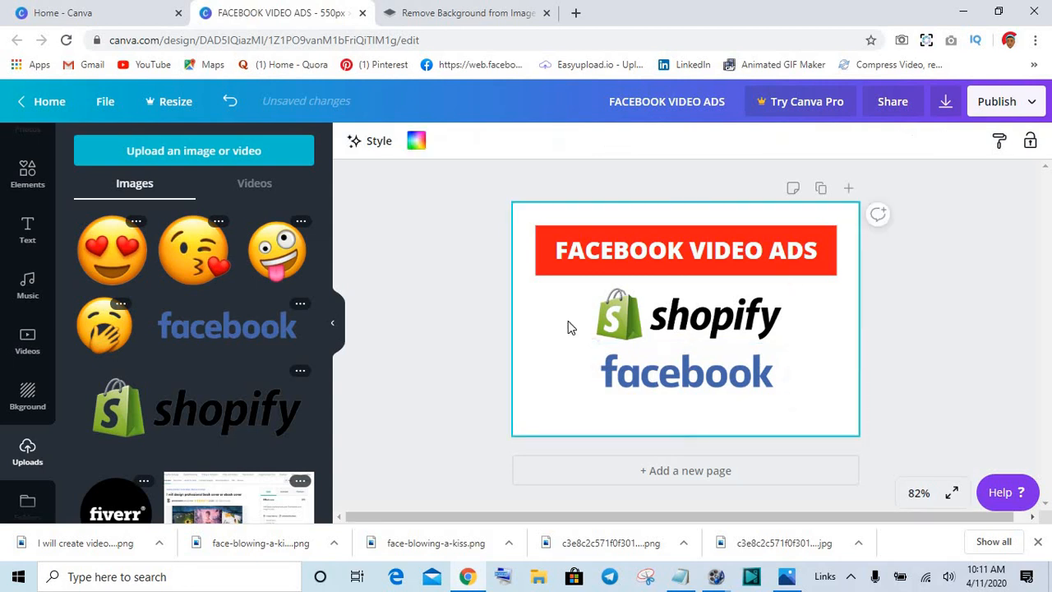
Step: Add the tongue-out emoji to the right of the Shopify logo and the kissing emoji to its left, both scaled down
{"action": "left_click", "coordinate": [271, 267]}
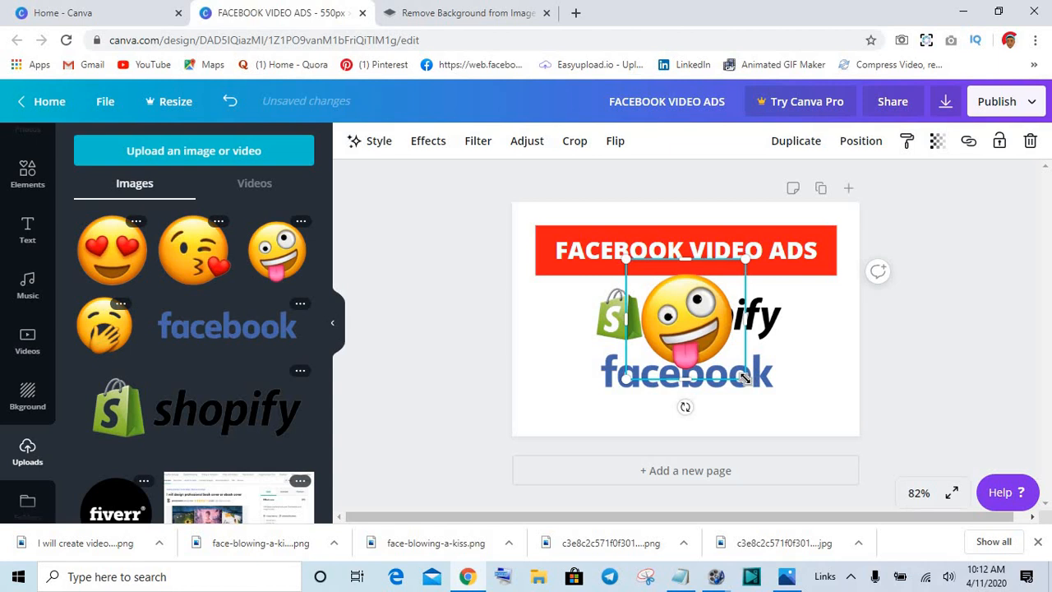
{"action": "left_click_drag", "start_coordinate": [744, 378], "coordinate": [808, 325]}
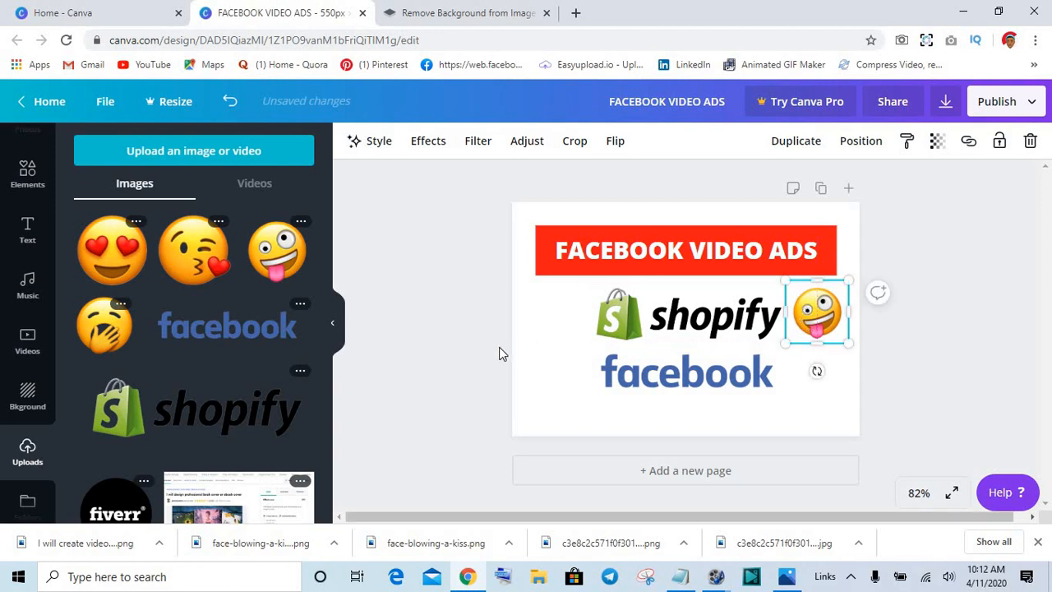
{"action": "left_click", "coordinate": [182, 260]}
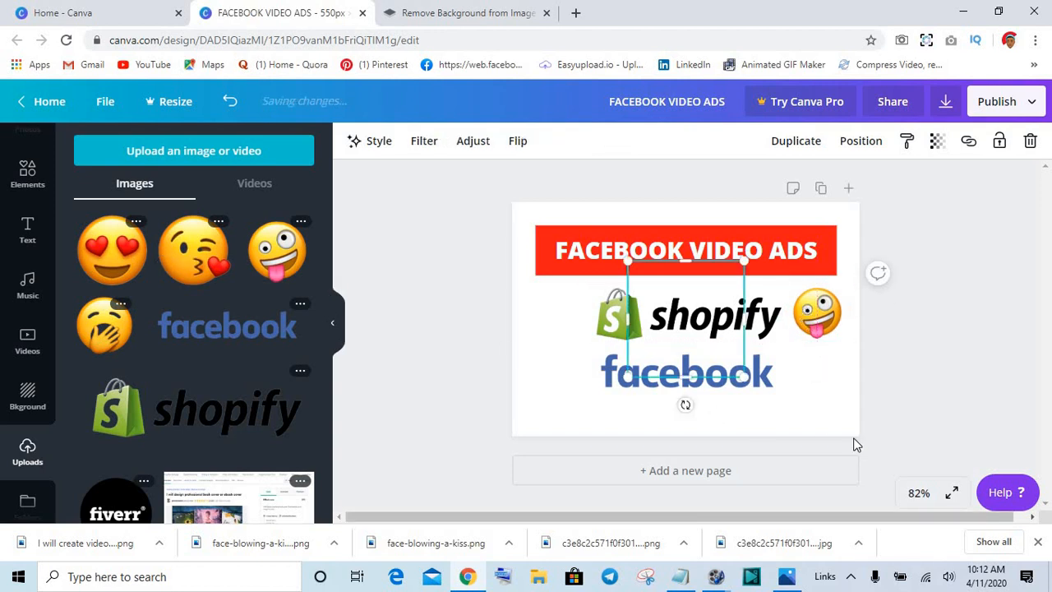
{"action": "left_click_drag", "start_coordinate": [742, 371], "coordinate": [569, 323]}
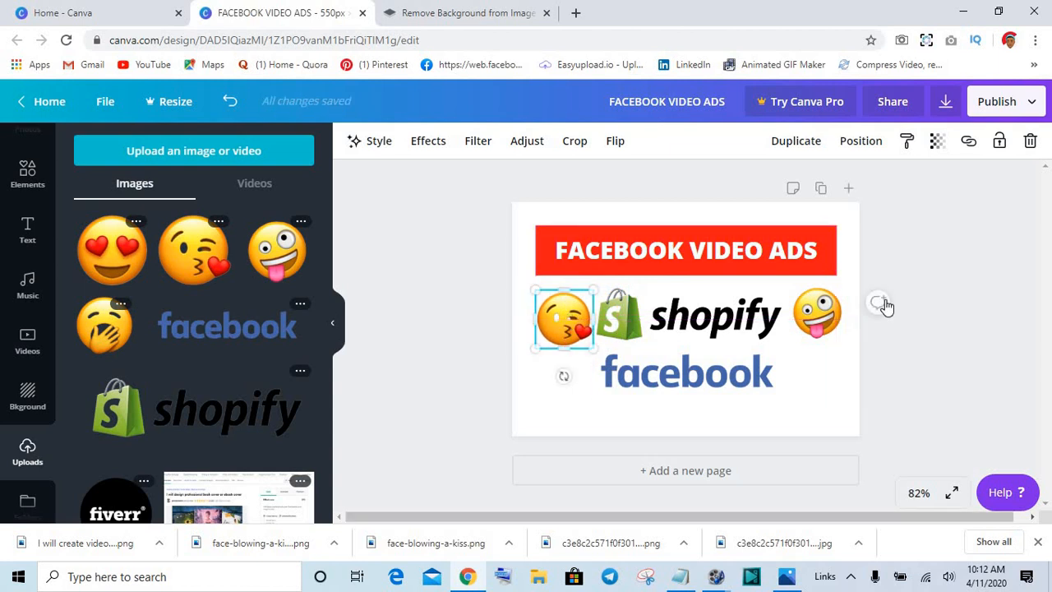
Step: Move the tongue-out emoji slightly closer to the Shopify logo
{"action": "left_click", "coordinate": [802, 315]}
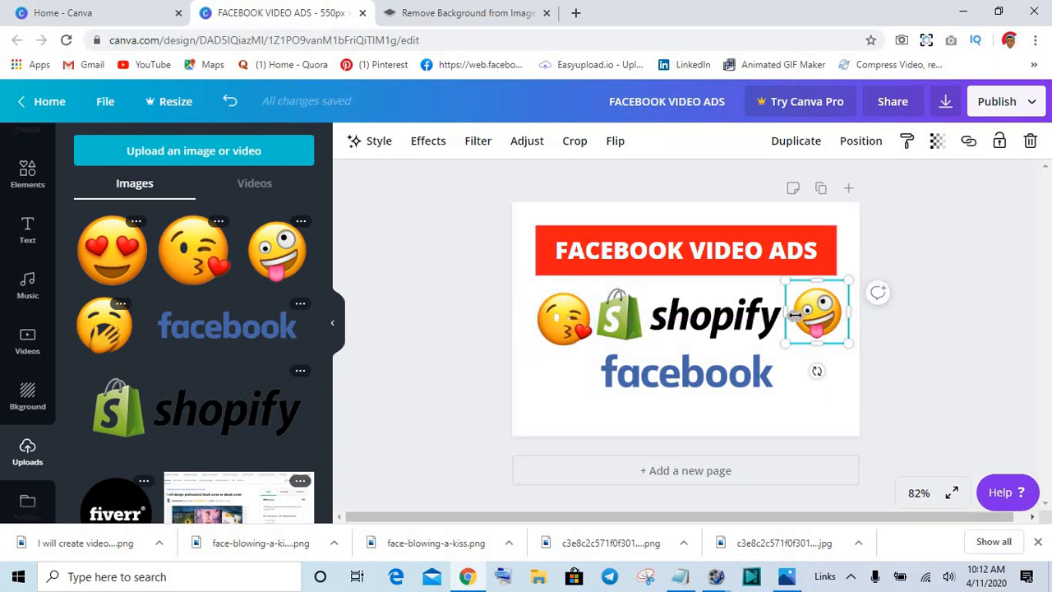
{"action": "left_click_drag", "start_coordinate": [794, 315], "coordinate": [812, 327]}
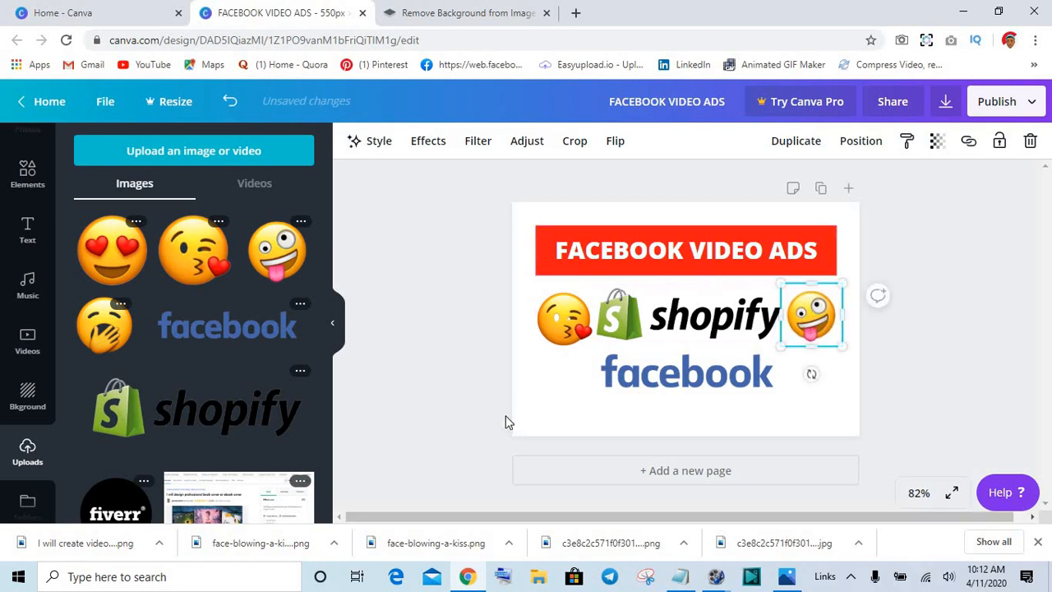
{"action": "left_click", "coordinate": [468, 397]}
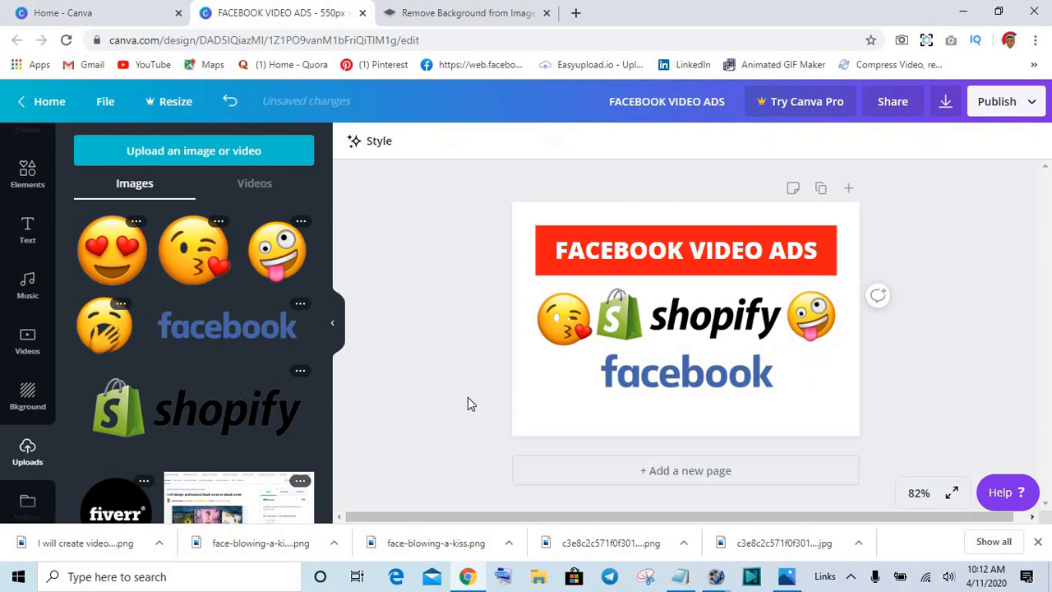
Step: Add the yawning emoji to the right of the facebook logo and the heart-eyes emoji to its left, both scaled down
{"action": "left_click", "coordinate": [105, 329]}
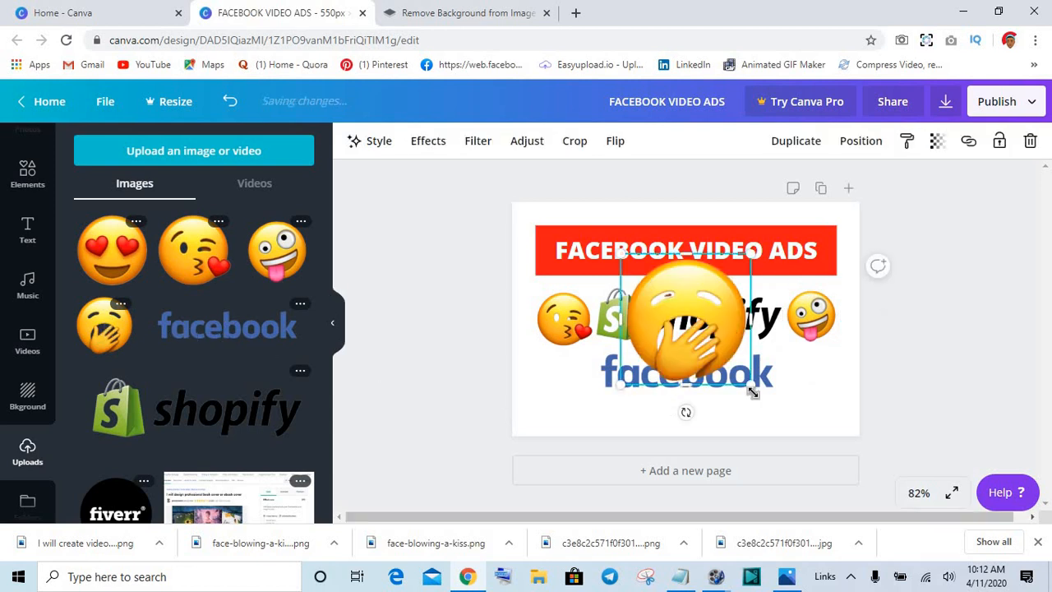
{"action": "left_click_drag", "start_coordinate": [748, 385], "coordinate": [813, 381]}
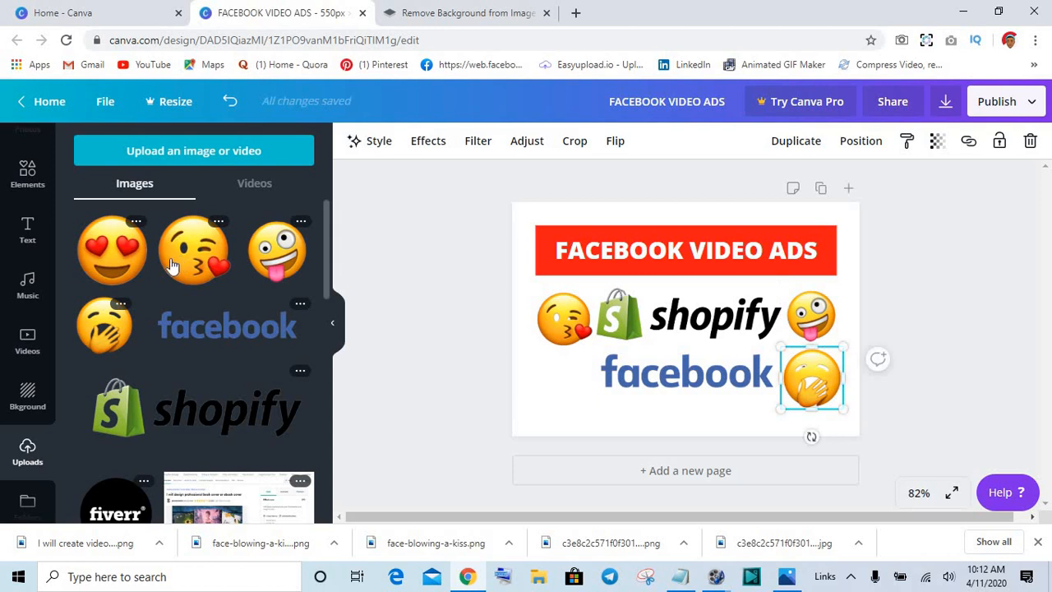
{"action": "left_click", "coordinate": [123, 256]}
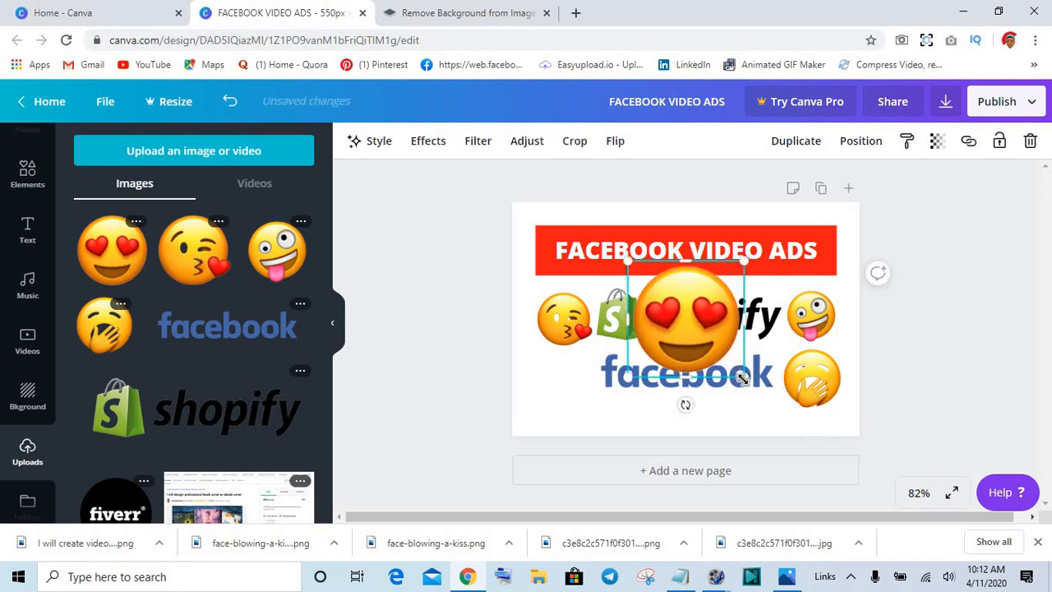
{"action": "left_click_drag", "start_coordinate": [708, 341], "coordinate": [569, 381]}
{"action": "left_click", "coordinate": [428, 355]}
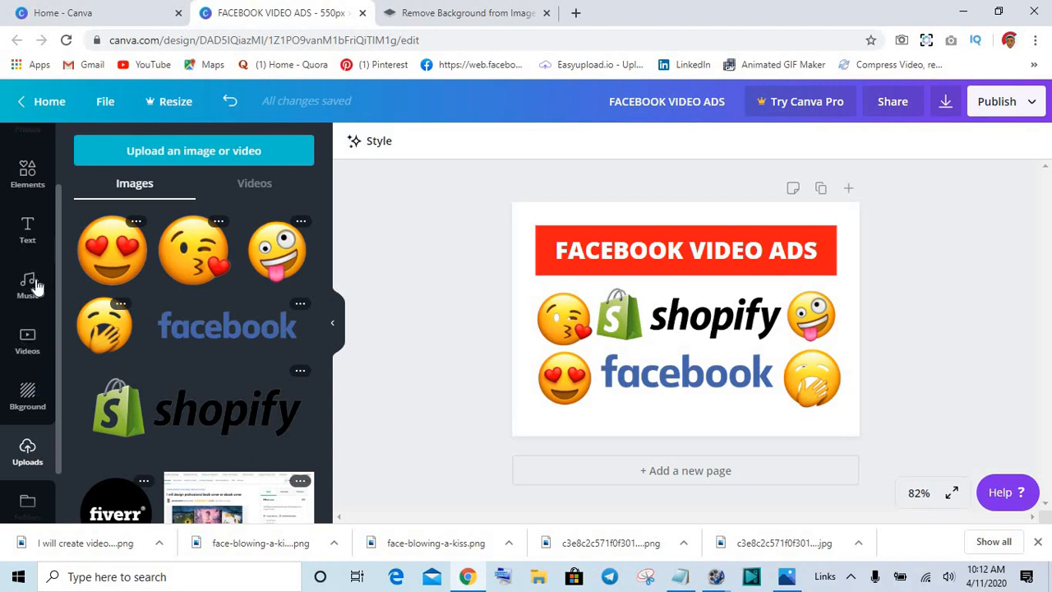
Step: Add a single-frame grid and reduce its height to a thin strip along the page's lower edge
{"action": "left_click", "coordinate": [15, 171]}
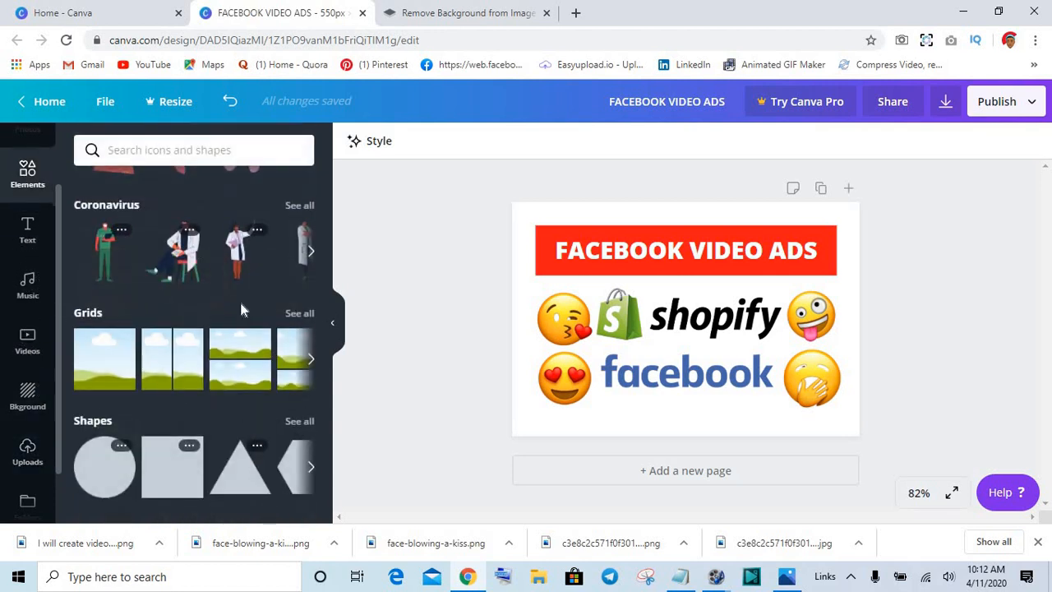
{"action": "left_click", "coordinate": [105, 358]}
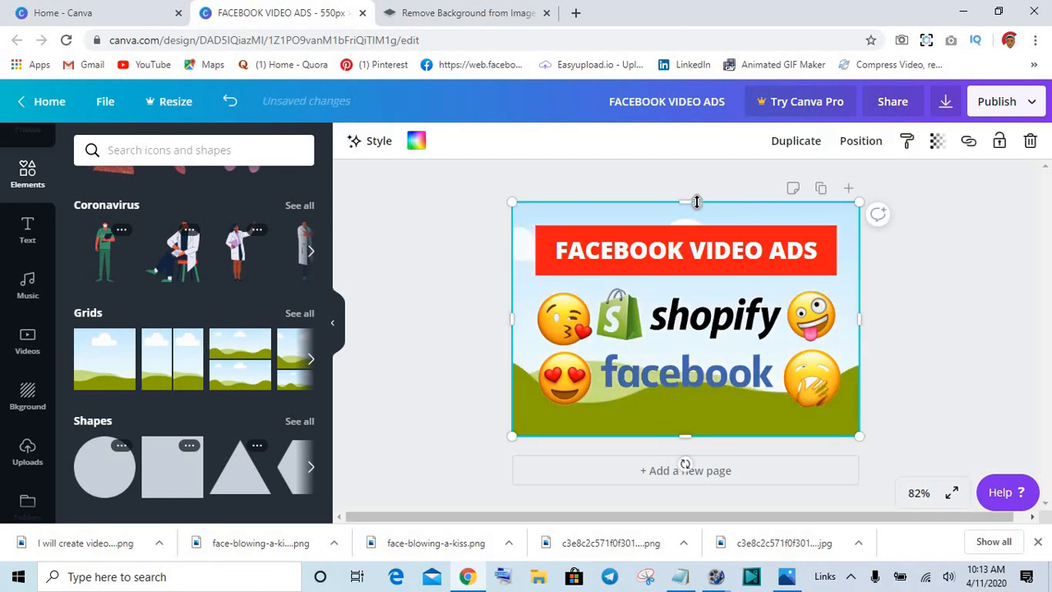
{"action": "left_click_drag", "start_coordinate": [693, 212], "coordinate": [695, 408]}
Step: Narrow the lower grid strip to match the red strip's width and fill it with black
{"action": "left_click_drag", "start_coordinate": [508, 423], "coordinate": [567, 421]}
{"action": "mouse_move", "coordinate": [704, 428]}
{"action": "left_mouse_down"}
{"action": "mouse_move", "coordinate": [683, 416]}
{"action": "mouse_move", "coordinate": [689, 423]}
{"action": "left_mouse_up"}
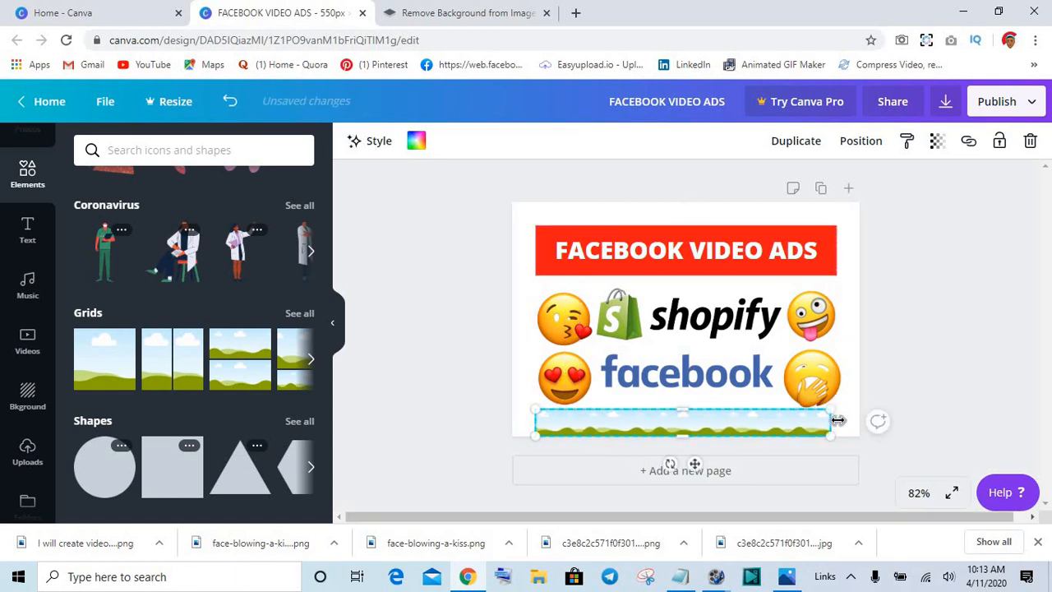
{"action": "left_click_drag", "start_coordinate": [832, 422], "coordinate": [837, 422]}
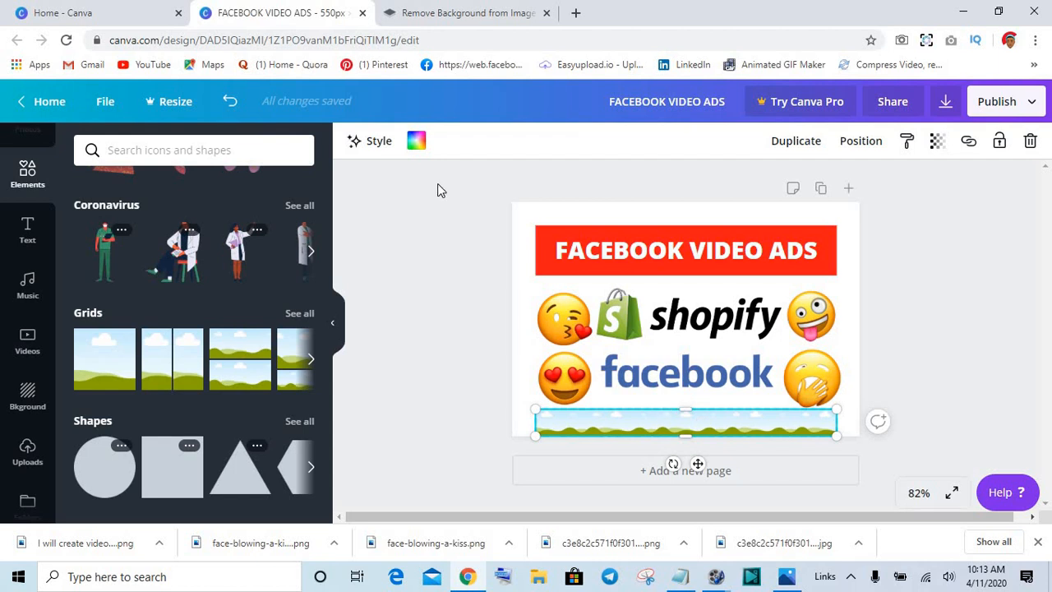
{"action": "left_click", "coordinate": [417, 142]}
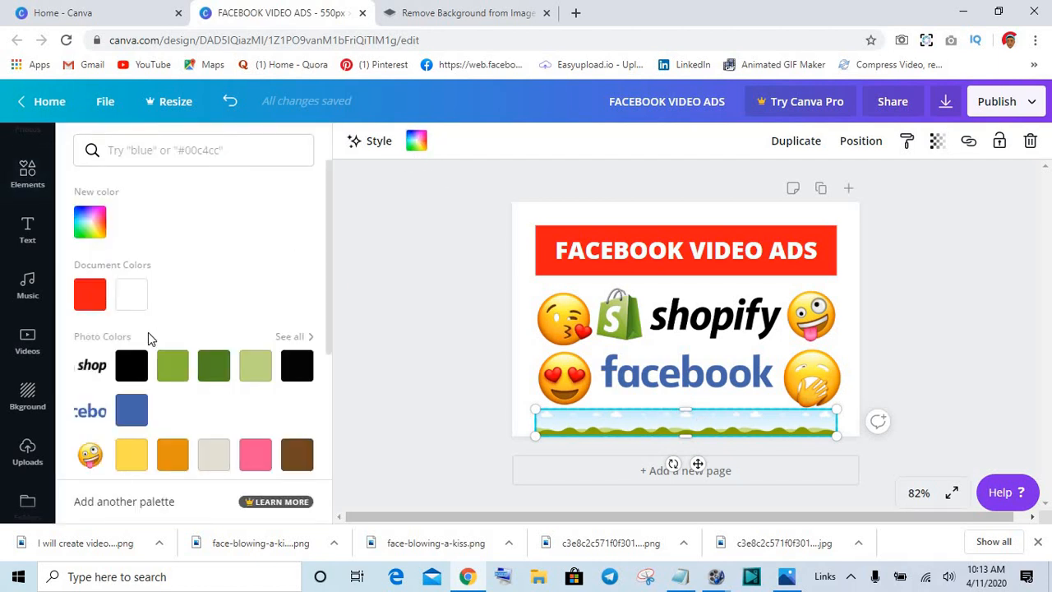
{"action": "left_click", "coordinate": [141, 363]}
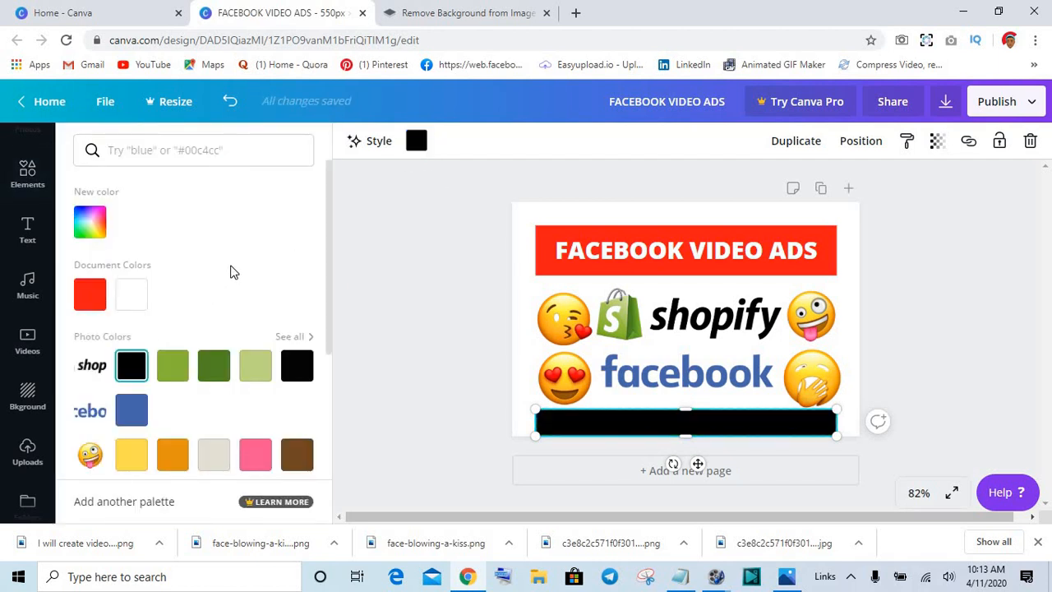
Step: Add a subheading with the text "I WILL FACEBOOK VIDEO ADS FOR YOU"
{"action": "left_click", "coordinate": [28, 236]}
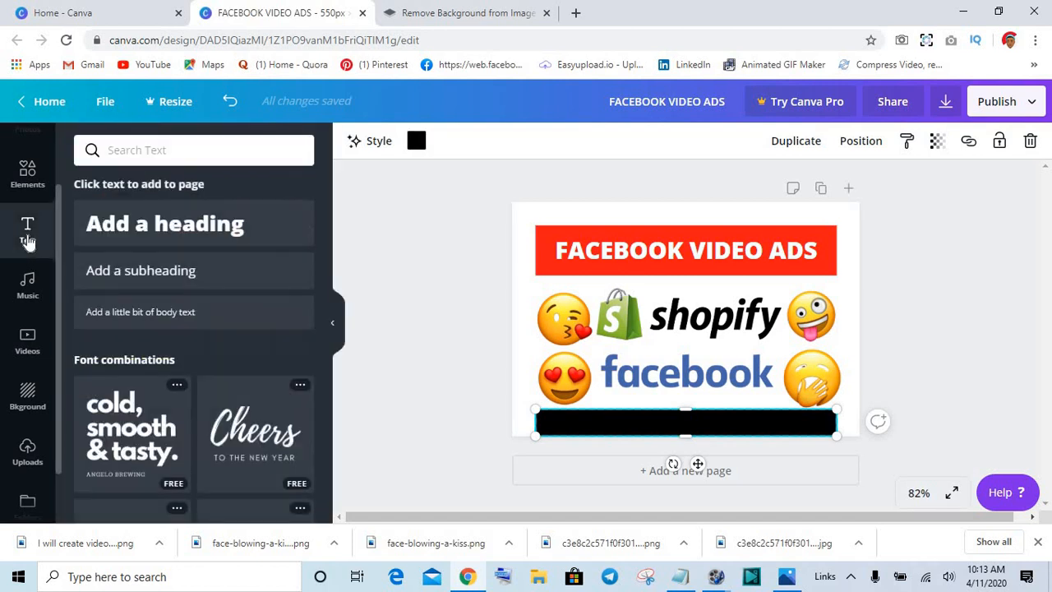
{"action": "left_click", "coordinate": [148, 274]}
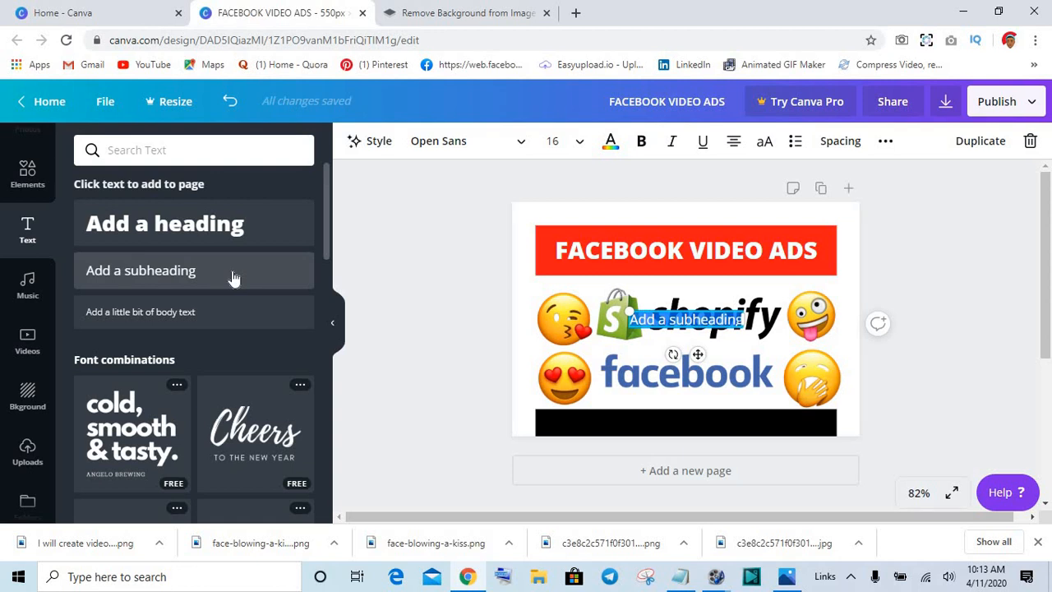
{"action": "type", "text": "I WILL "}
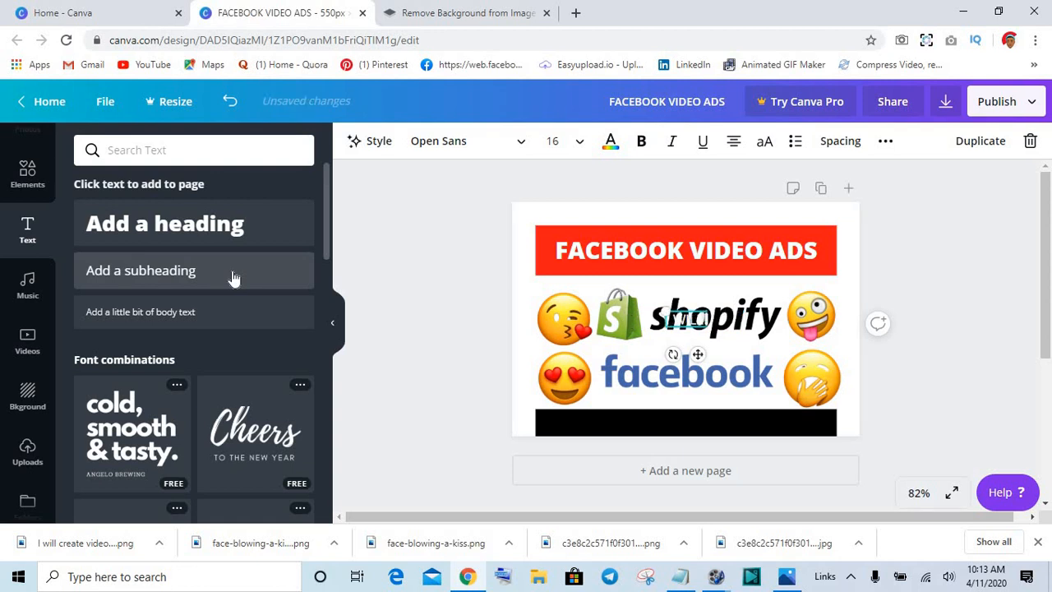
{"action": "type", "text": "FACEBOOK"}
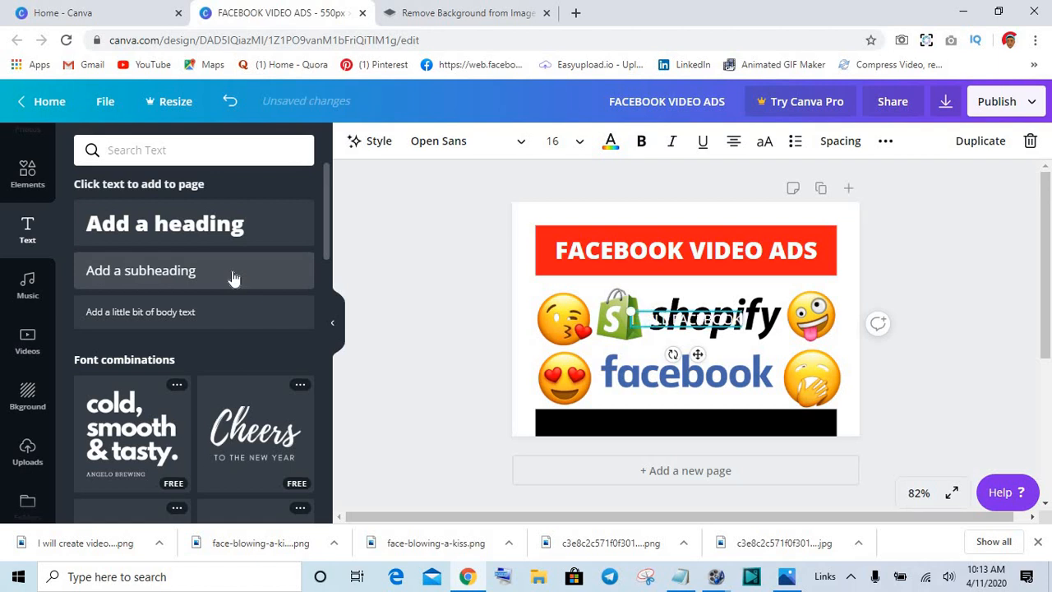
{"action": "type", "text": " VIDE"}
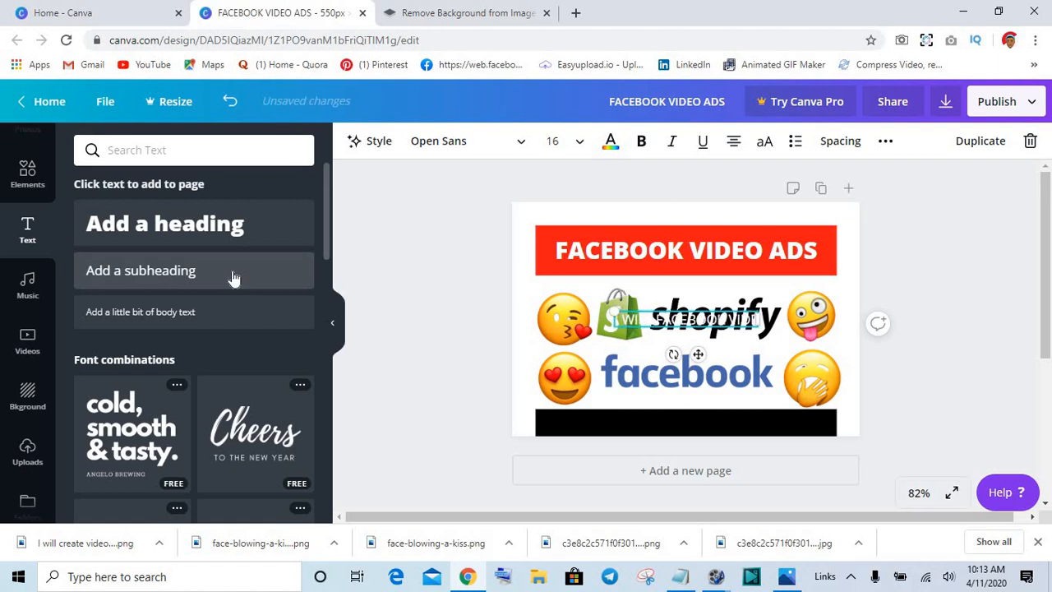
{"action": "type", "text": "O ADS FOR"}
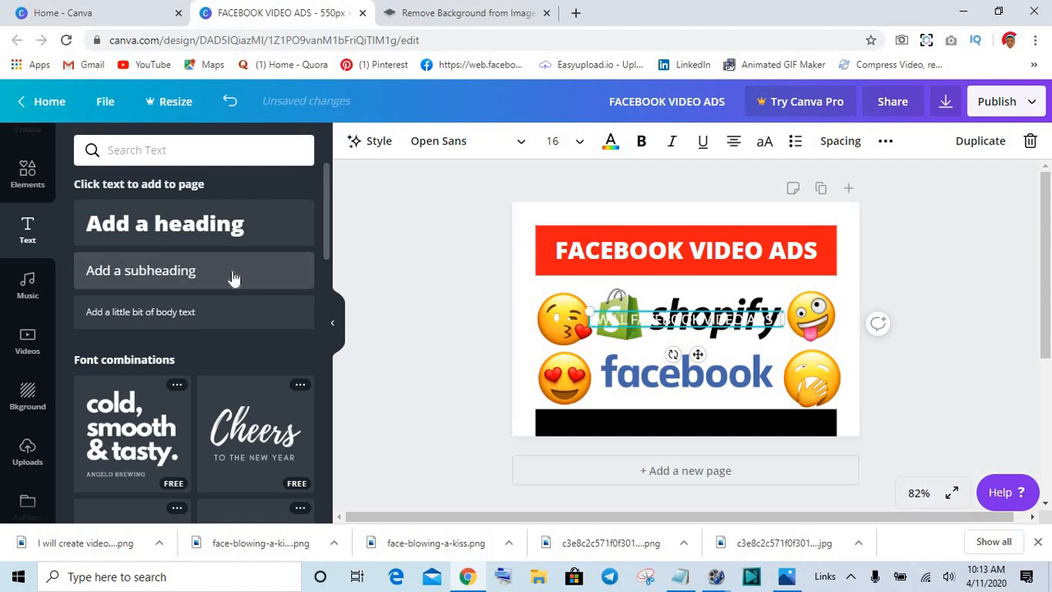
{"action": "type", "text": " YOU"}
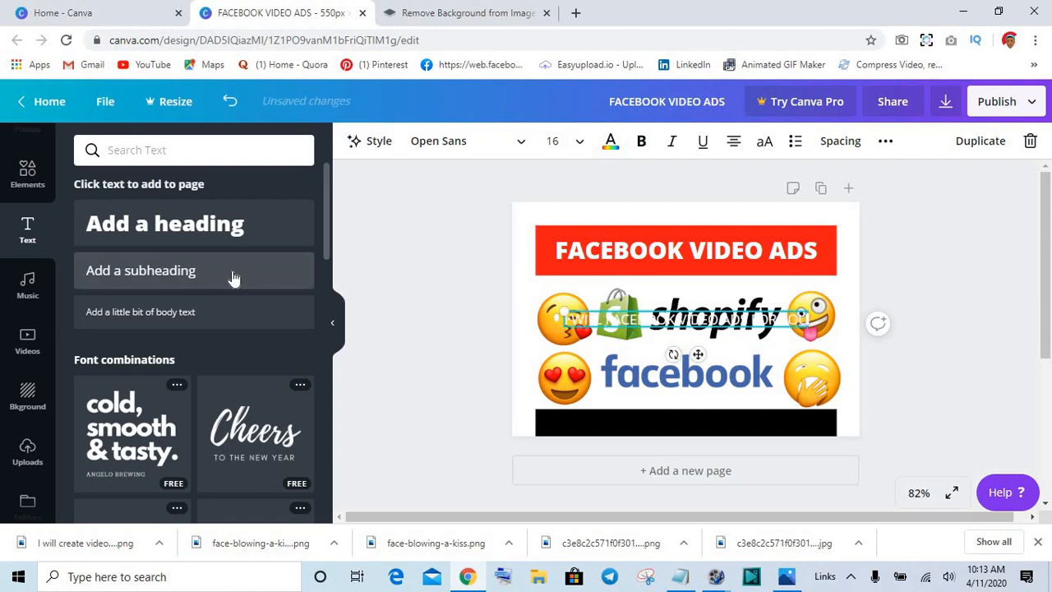
Step: Complete the subheading so that it reads "I WILL FACEBOOK VIDEO ADS FOR YOUR PRODUCTS"
{"action": "type", "text": "R BUSINES"}
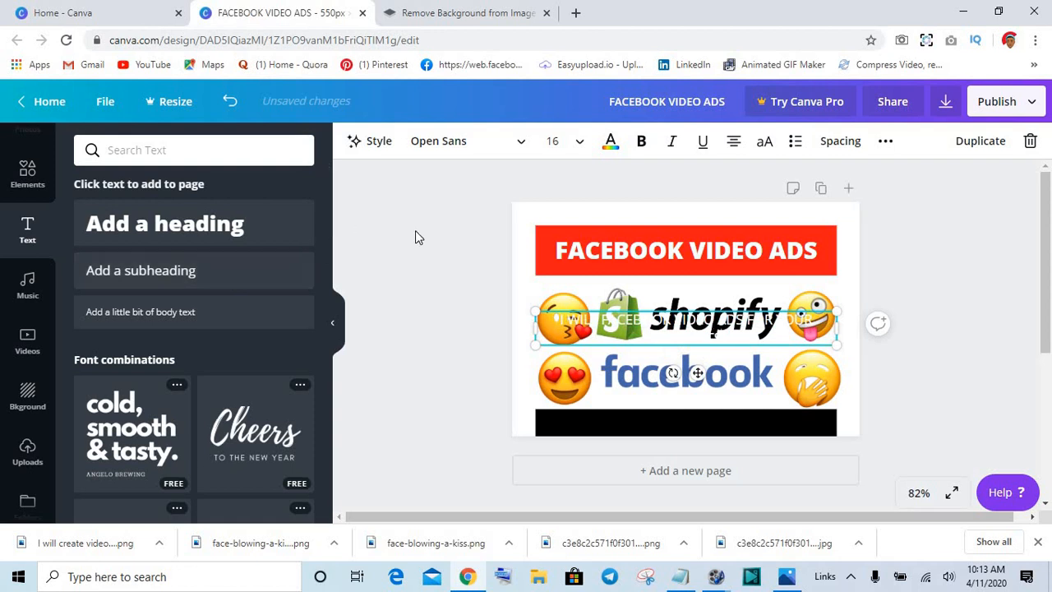
{"action": "left_click", "coordinate": [904, 267]}
{"action": "right_click", "coordinate": [714, 394]}
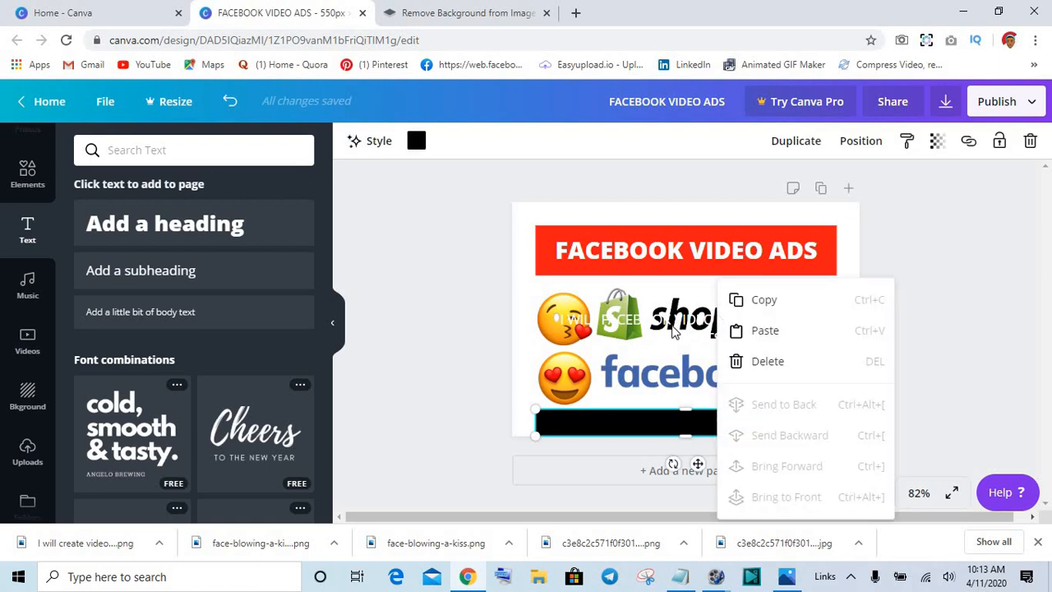
{"action": "left_click", "coordinate": [612, 306]}
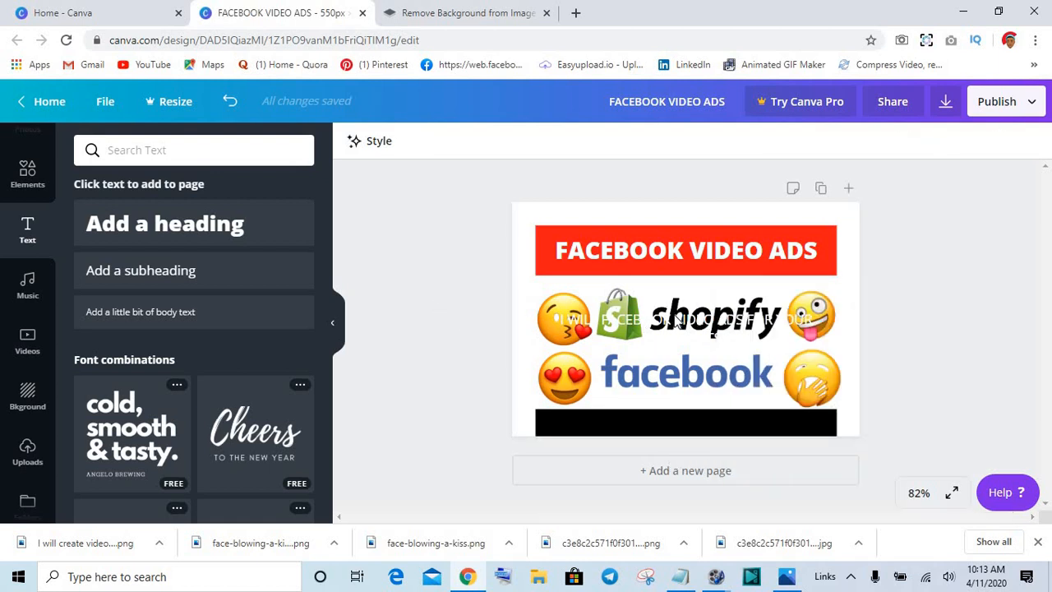
Step: Make the whole subheading bold and move it onto the black strip at the page's lower edge
{"action": "left_click", "coordinate": [679, 323]}
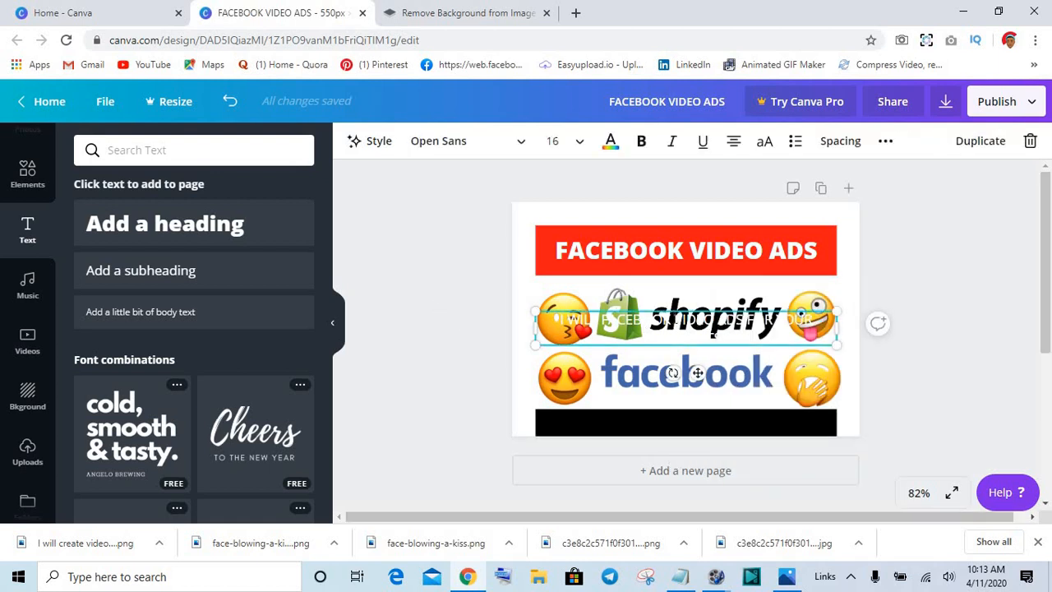
{"action": "key", "text": "Return"}
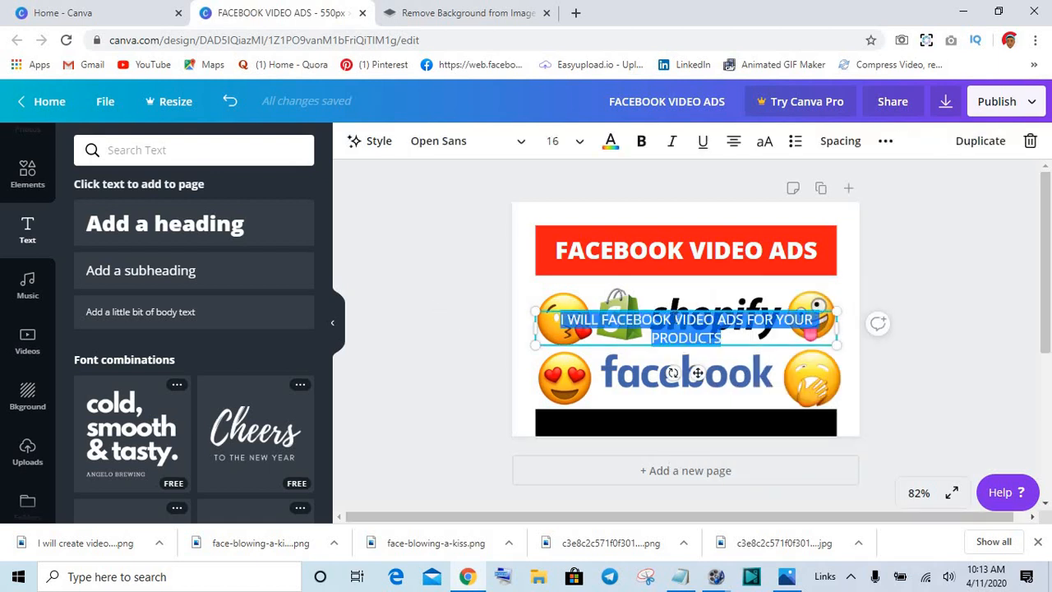
{"action": "left_click", "coordinate": [642, 146]}
{"action": "left_click", "coordinate": [504, 313]}
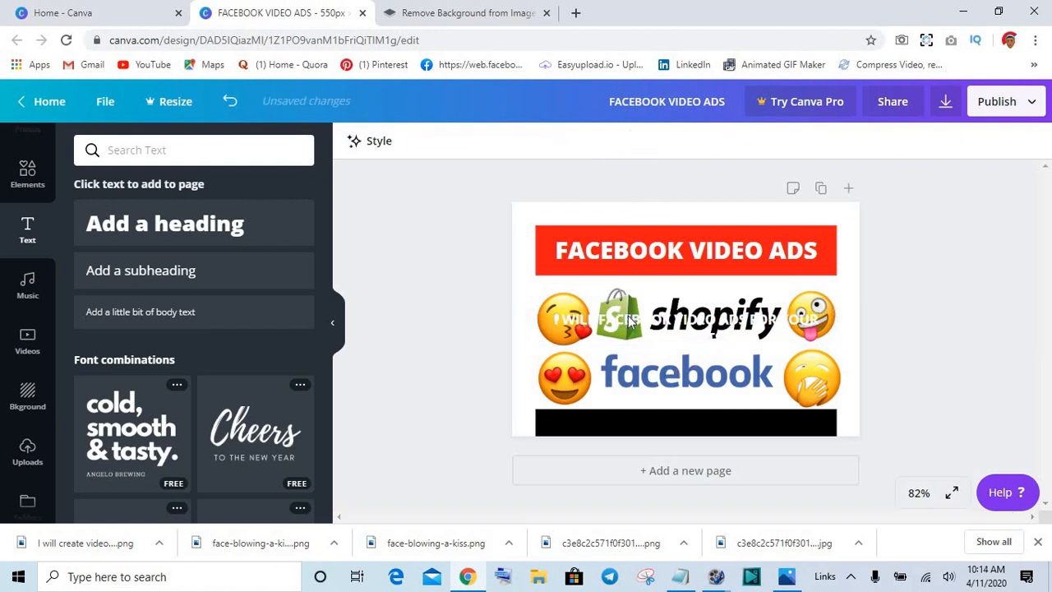
{"action": "left_click_drag", "start_coordinate": [630, 323], "coordinate": [635, 418]}
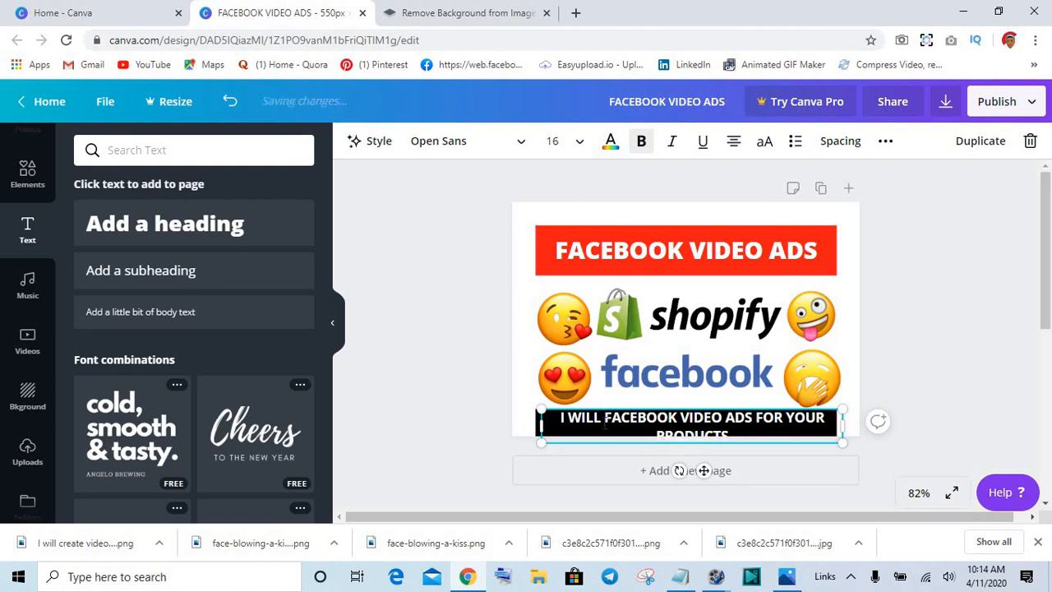
Step: Copy the subheading's full text, and remove the words "I WILL" from its beginning
{"action": "key", "text": "ctrl+a"}
{"action": "key", "text": "ctrl+c"}
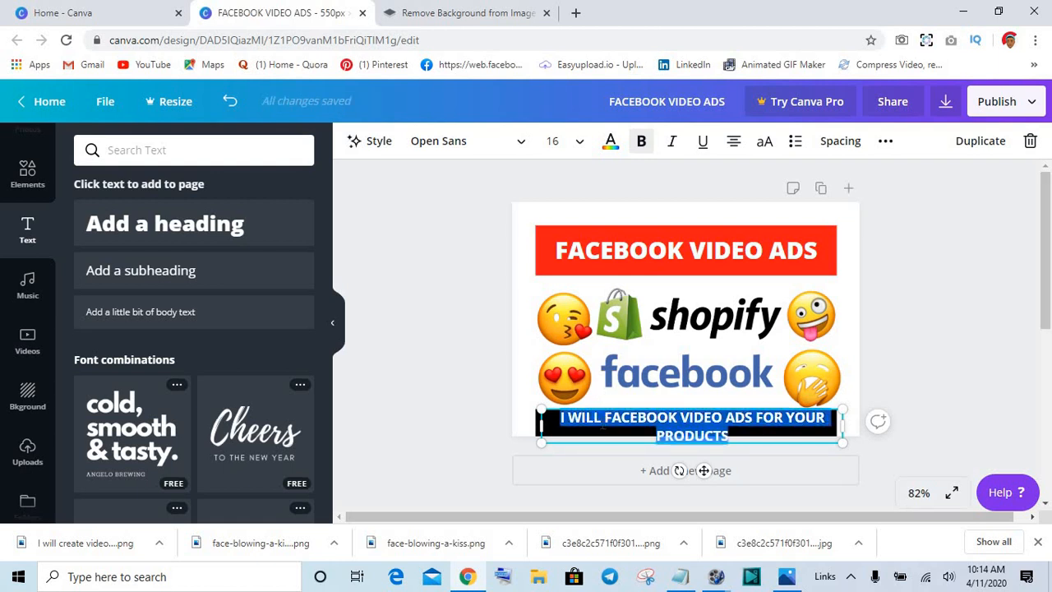
{"action": "left_click", "coordinate": [602, 424]}
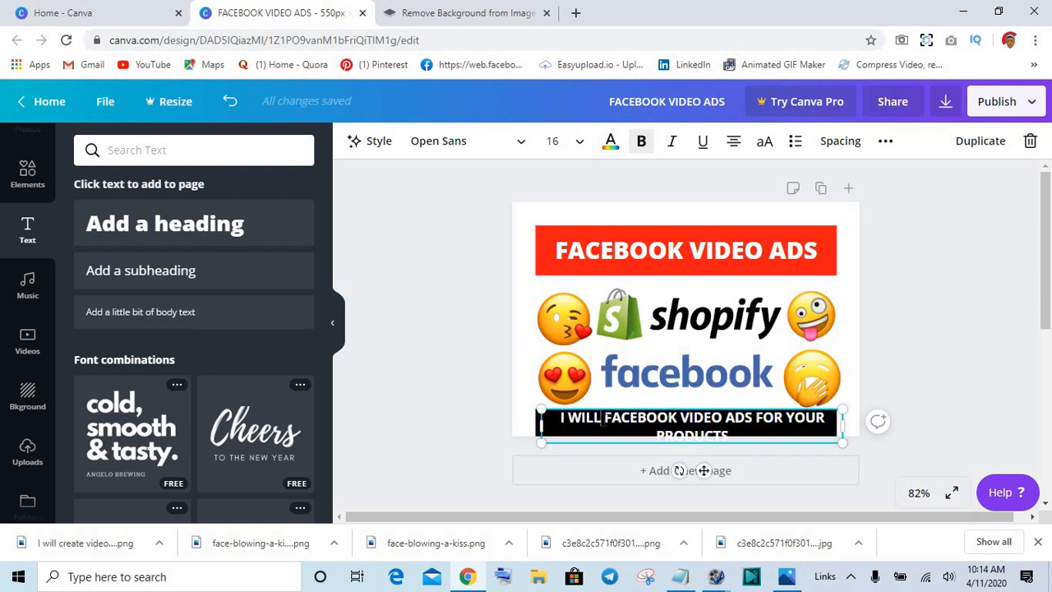
{"action": "key", "text": "BackSpace"}
{"action": "key", "text": "BackSpace"}
{"action": "key", "text": "BackSpace"}
{"action": "key", "text": "BackSpace"}
{"action": "key", "text": "BackSpace"}
{"action": "key", "text": "BackSpace"}
{"action": "key", "text": "BackSpace"}
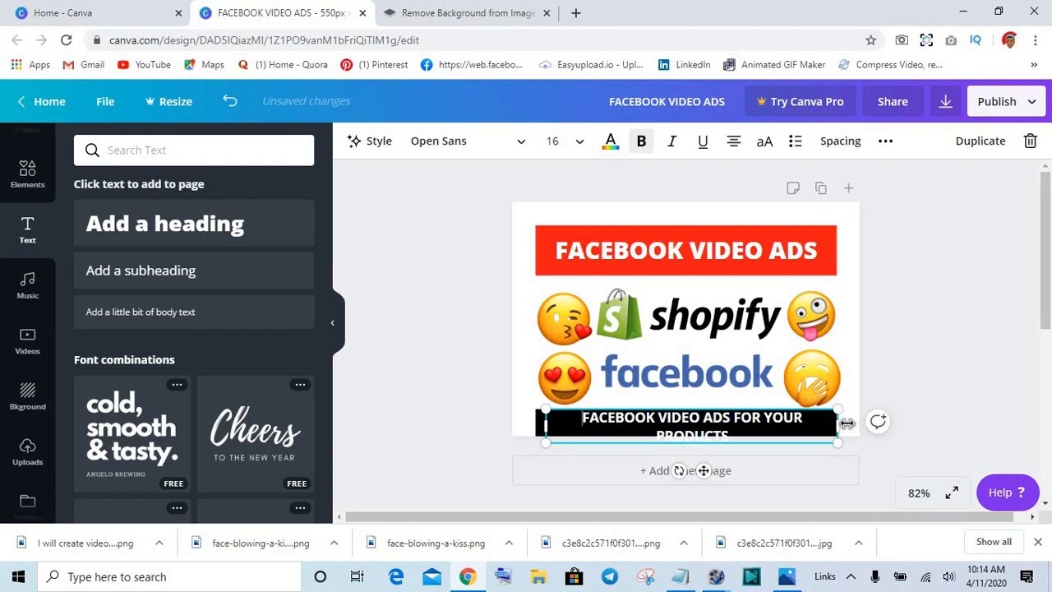
Step: Remove the word "YOUR" so the text on the black strip reads "FACEBOOK VIDEO ADS FOR PRODUCTS" on one line
{"action": "left_click_drag", "start_coordinate": [837, 426], "coordinate": [858, 426]}
{"action": "left_click", "coordinate": [813, 424]}
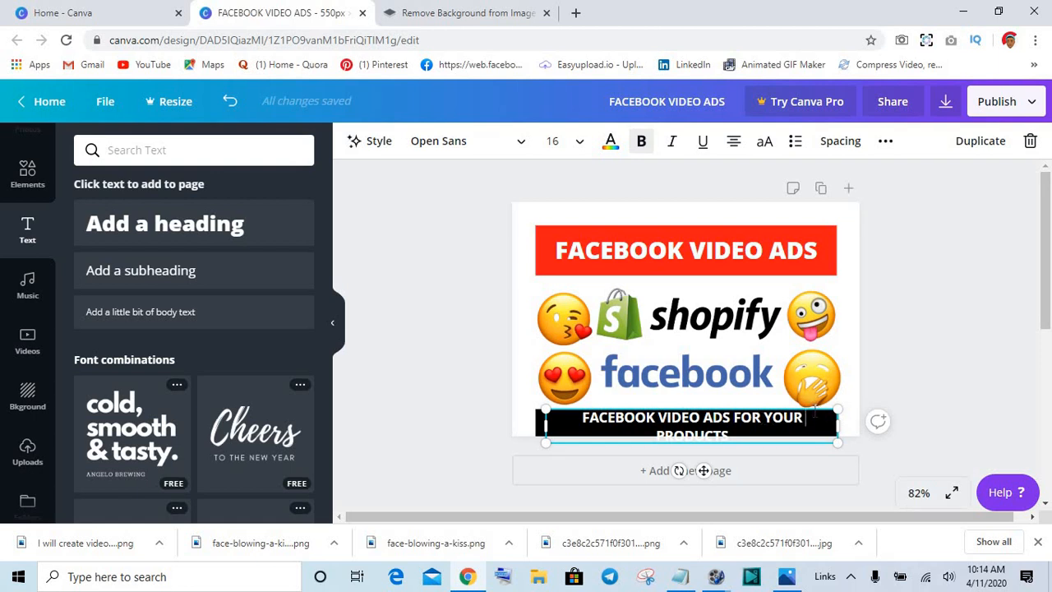
{"action": "key", "text": "BackSpace"}
{"action": "key", "text": "BackSpace"}
{"action": "key", "text": "BackSpace"}
{"action": "key", "text": "BackSpace"}
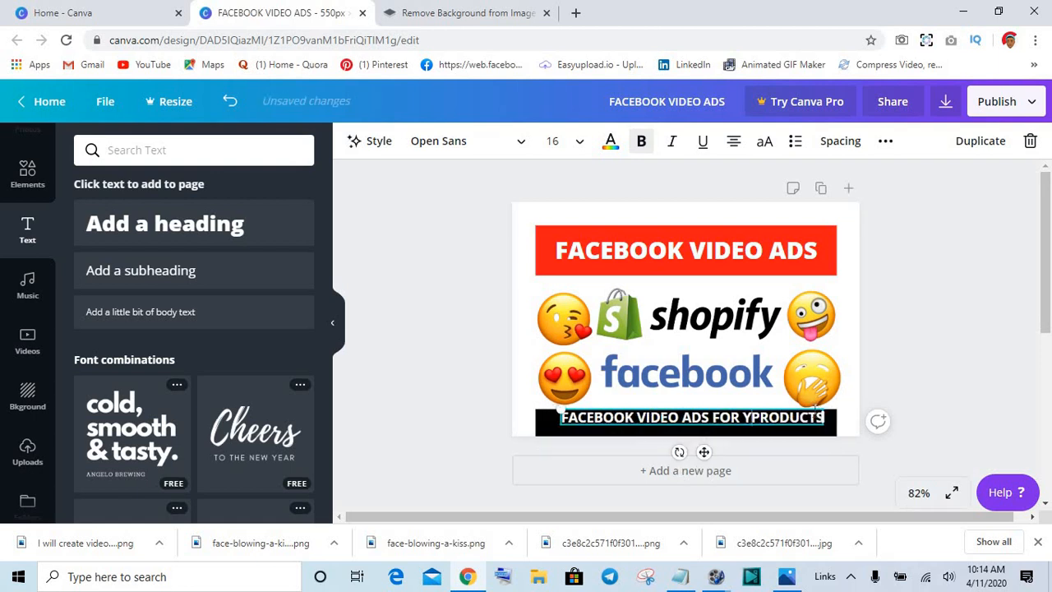
{"action": "key", "text": "BackSpace"}
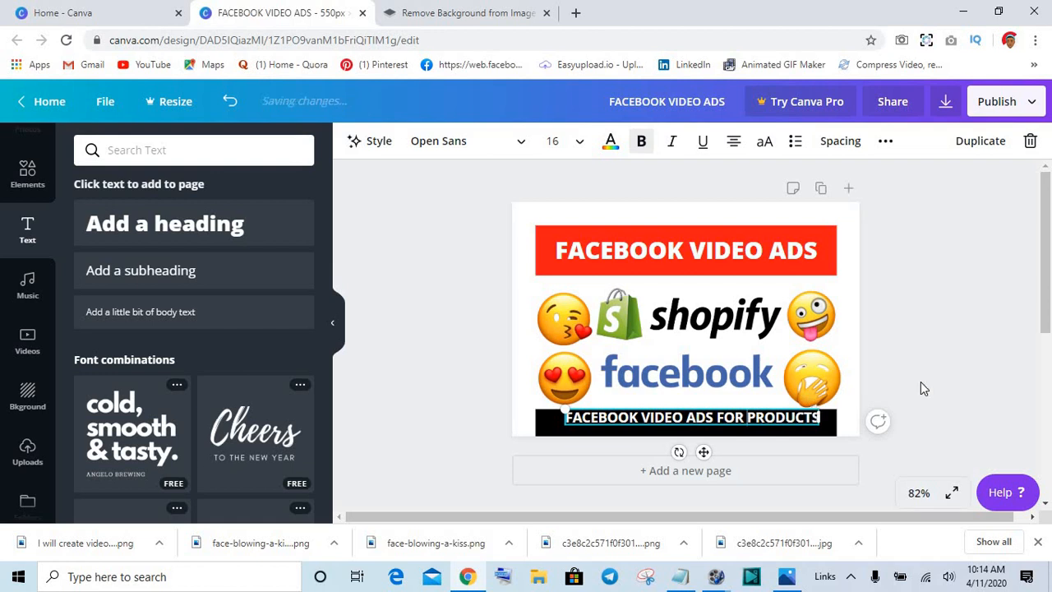
Step: Centre the "FACEBOOK VIDEO ADS FOR PRODUCTS" text horizontally and vertically within the black strip
{"action": "left_click", "coordinate": [926, 384]}
{"action": "left_click", "coordinate": [730, 423]}
{"action": "left_click_drag", "start_coordinate": [726, 416], "coordinate": [727, 420]}
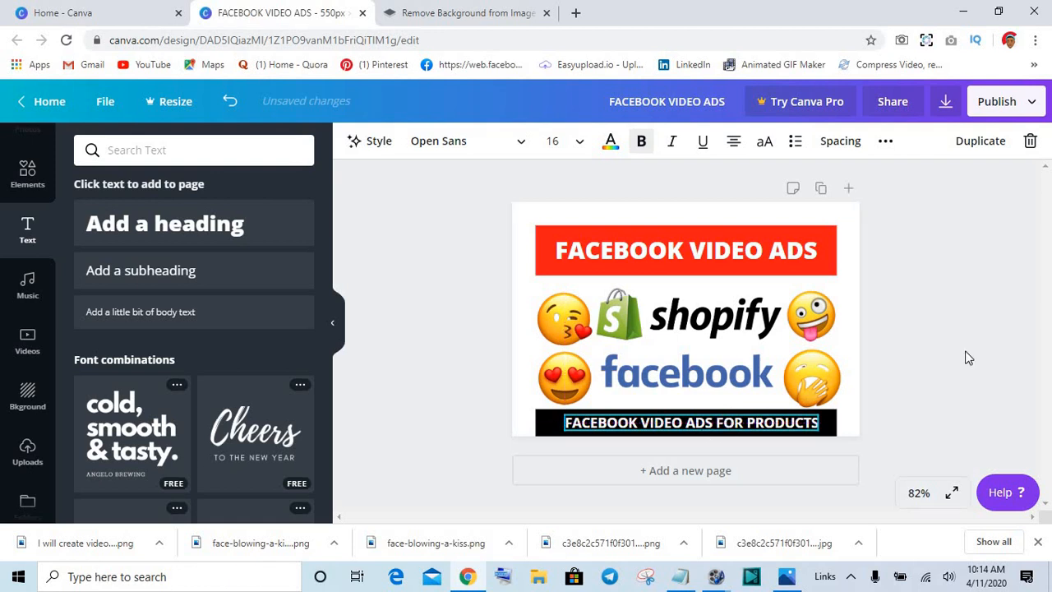
{"action": "left_click", "coordinate": [923, 362]}
{"action": "left_click", "coordinate": [724, 433]}
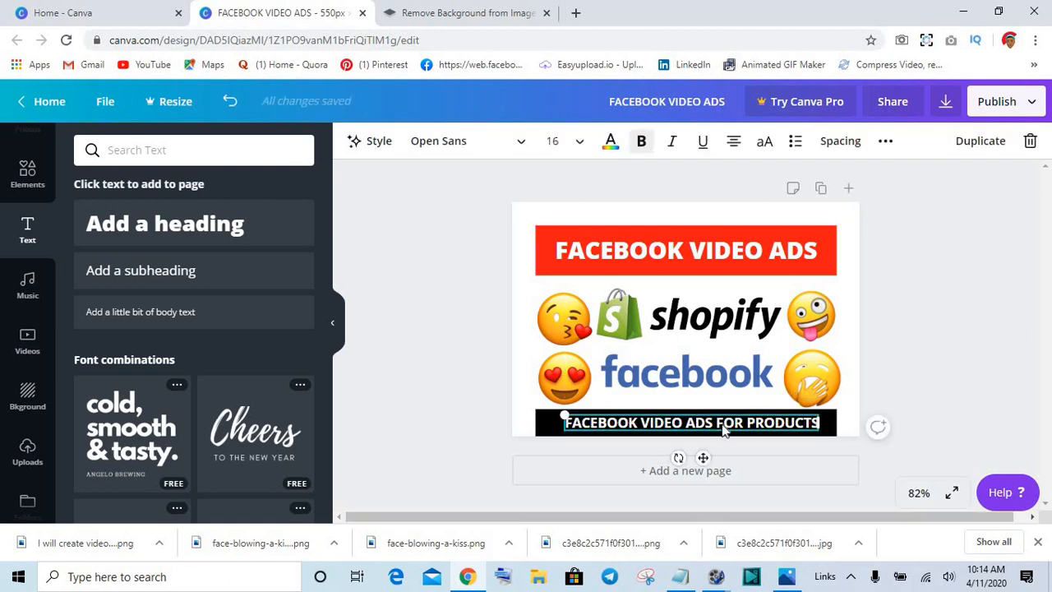
{"action": "mouse_move", "coordinate": [712, 424]}
{"action": "left_mouse_down"}
{"action": "mouse_move", "coordinate": [685, 423]}
{"action": "mouse_move", "coordinate": [717, 425]}
{"action": "left_mouse_up"}
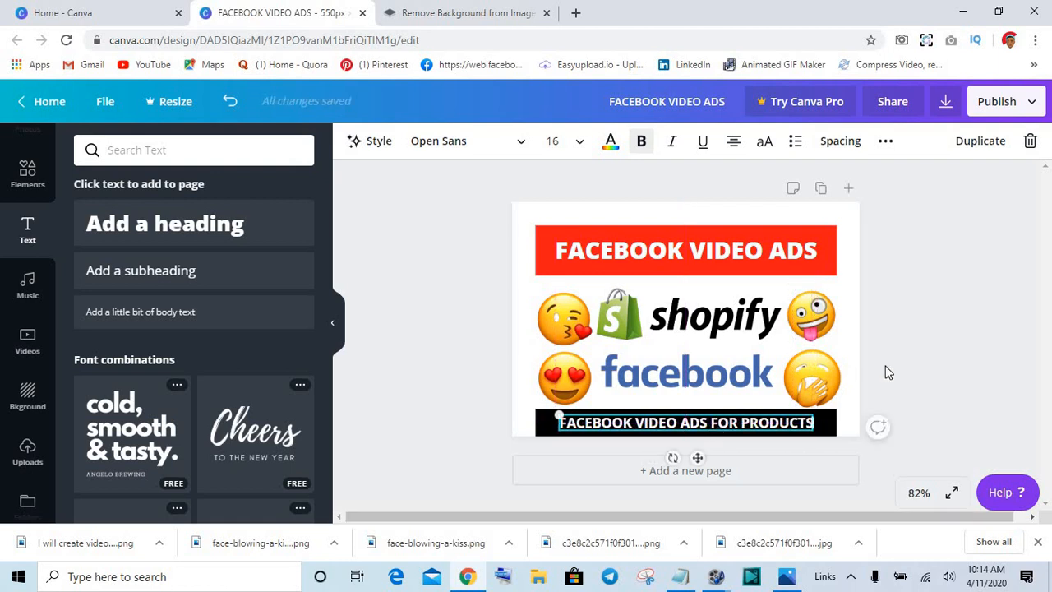
{"action": "left_click", "coordinate": [886, 372]}
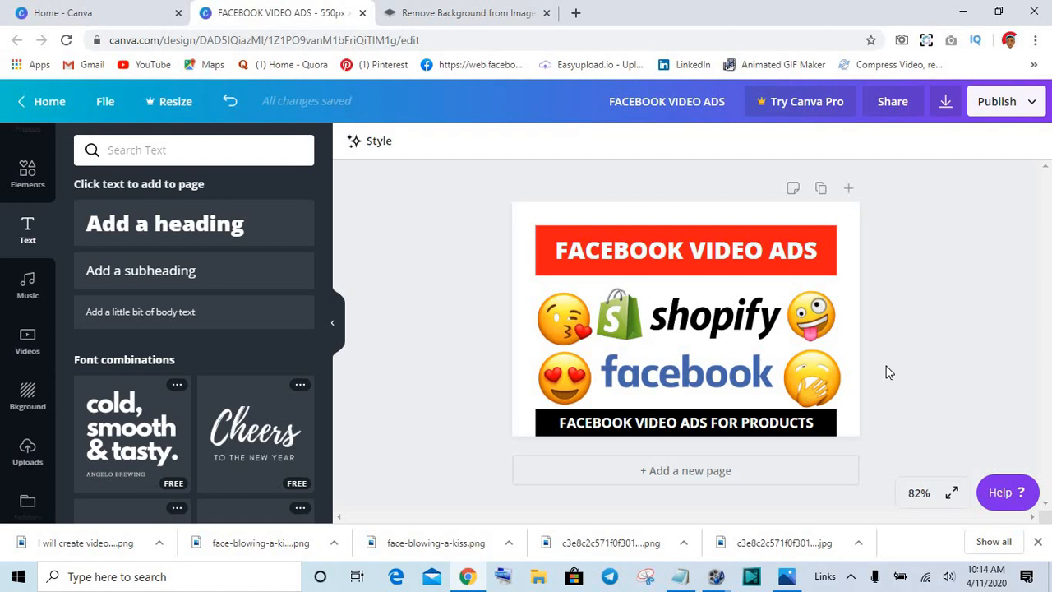
Step: Recolour the lower black strip with the same red as the upper banner
{"action": "left_click", "coordinate": [557, 432]}
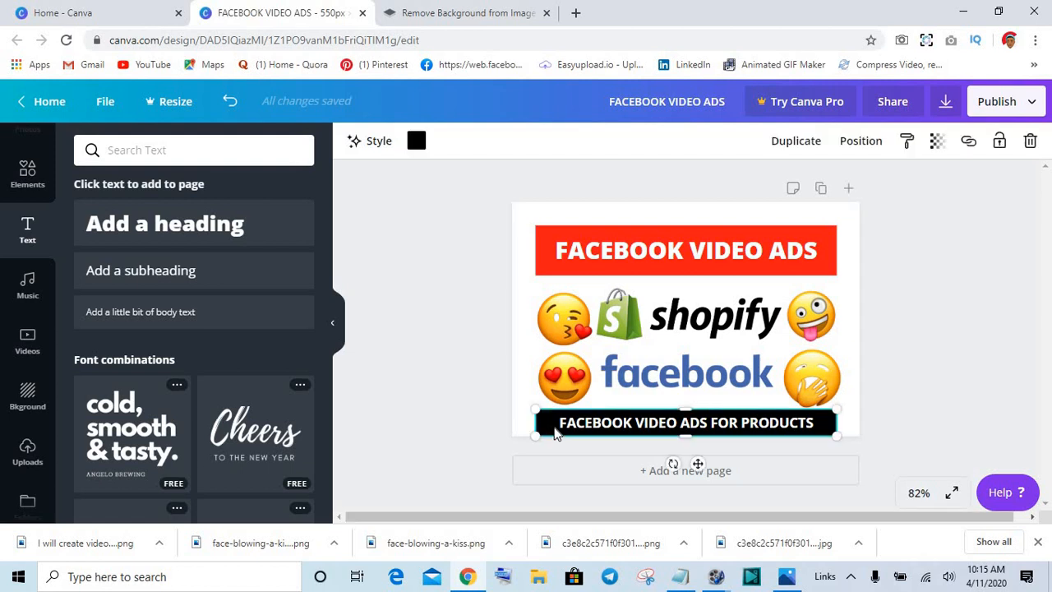
{"action": "left_click", "coordinate": [416, 142]}
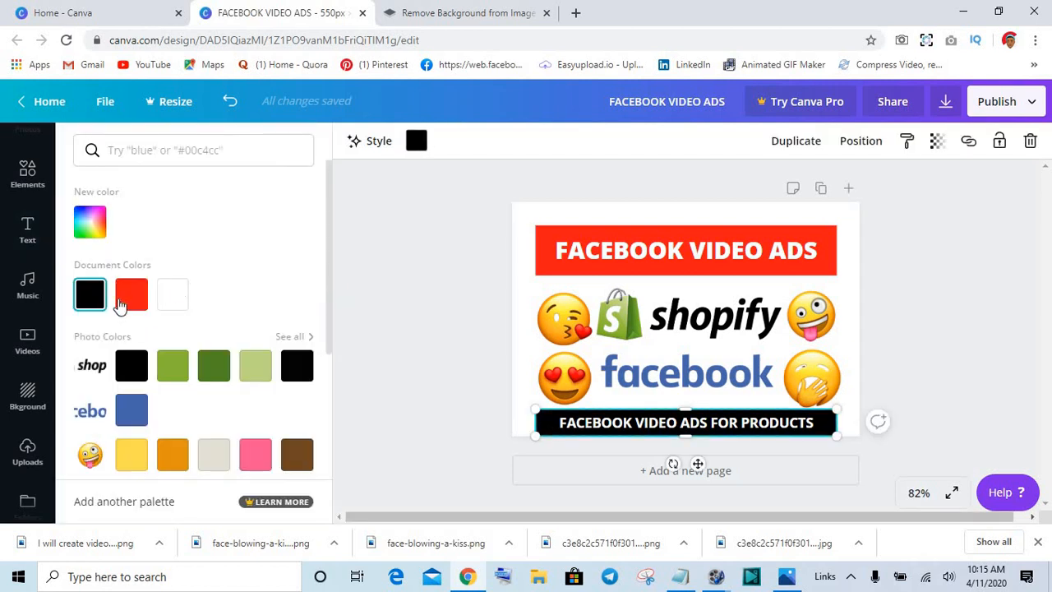
{"action": "left_click", "coordinate": [119, 304]}
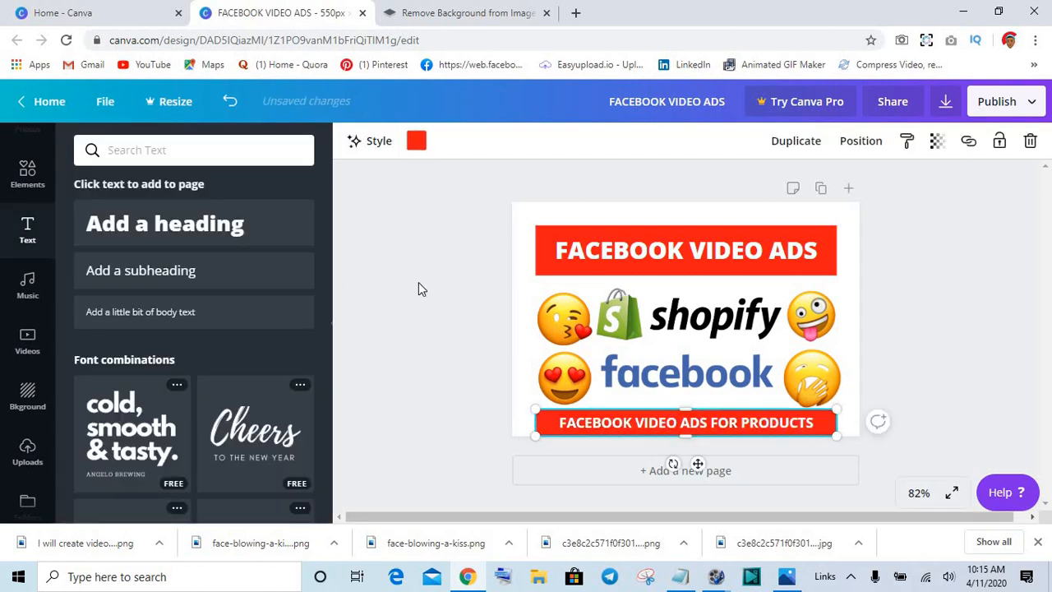
{"action": "left_click", "coordinate": [419, 284]}
{"action": "left_click", "coordinate": [419, 283]}
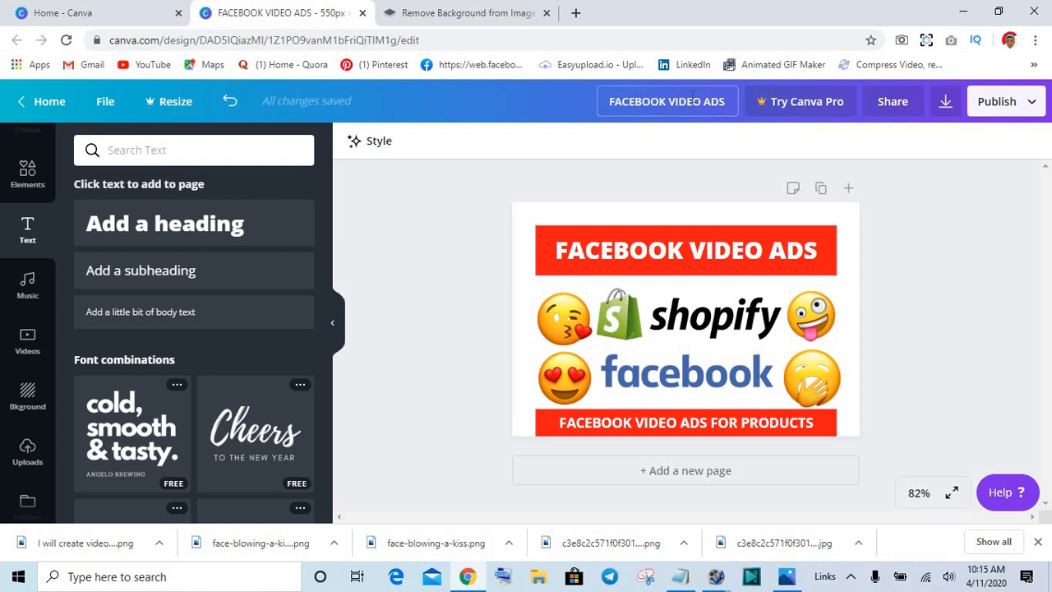
Step: Rename the design with the copied text "I WILL FACEBOOK VIDEO ADS FOR YOUR PRODUCTS"
{"action": "left_click", "coordinate": [710, 103]}
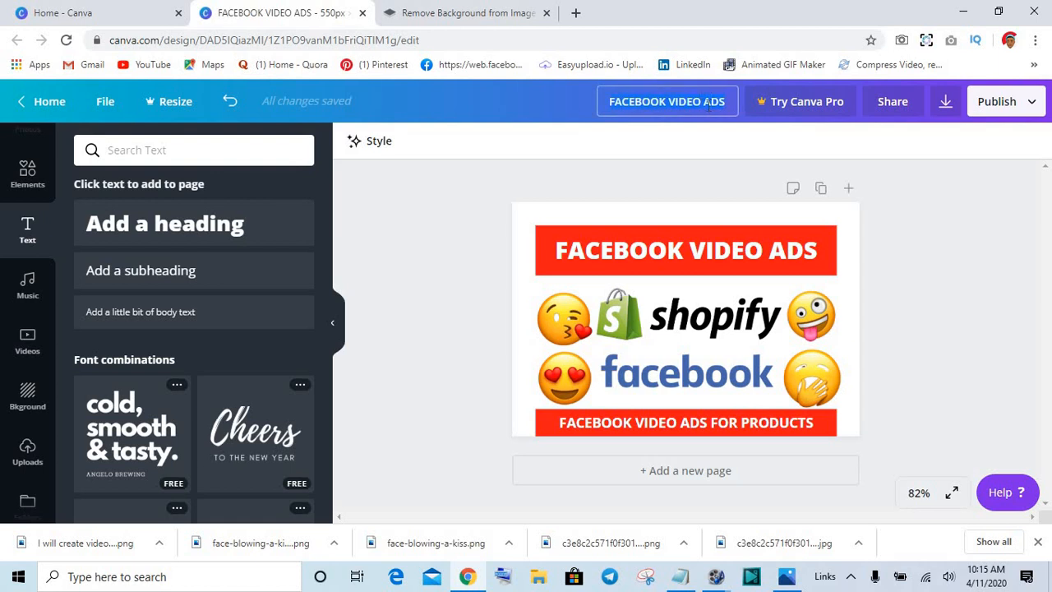
{"action": "key", "text": "ctrl+v"}
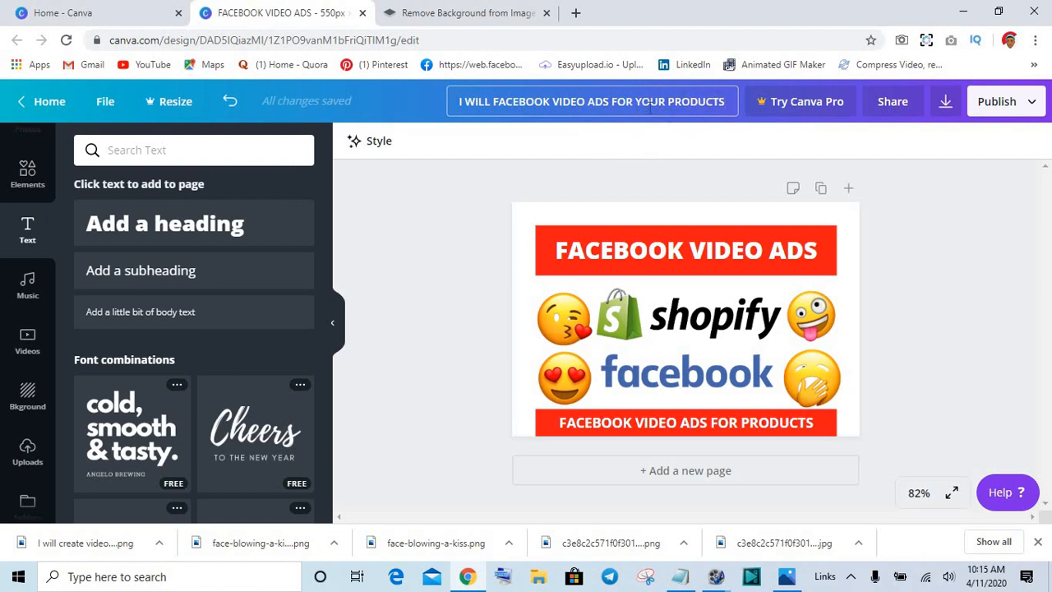
{"action": "left_click", "coordinate": [930, 181]}
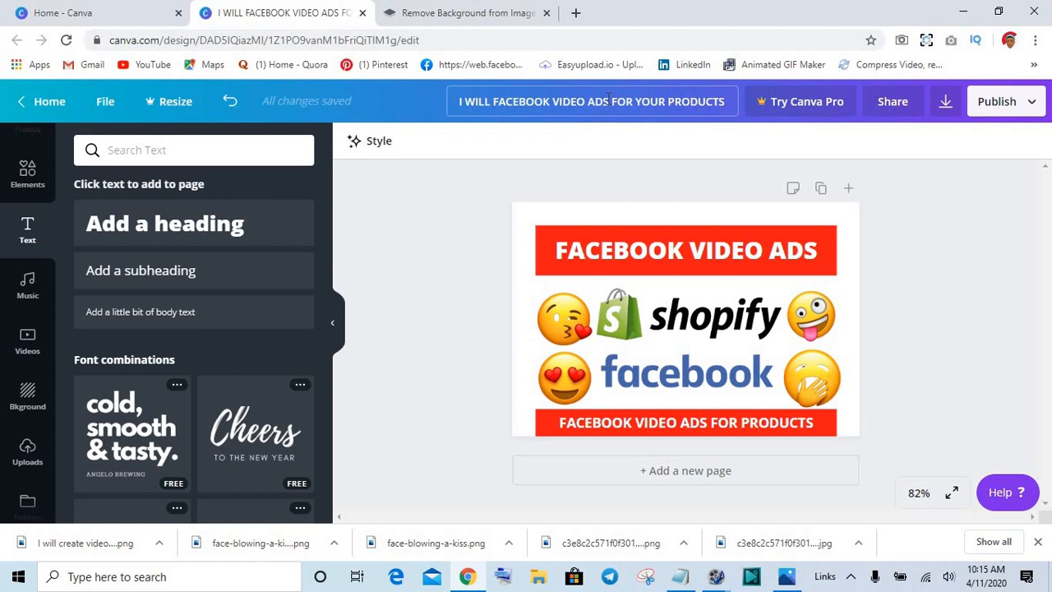
Step: Download the design as a 550 x 370 px PNG and dismiss the Canva Pro offer
{"action": "left_click", "coordinate": [947, 103]}
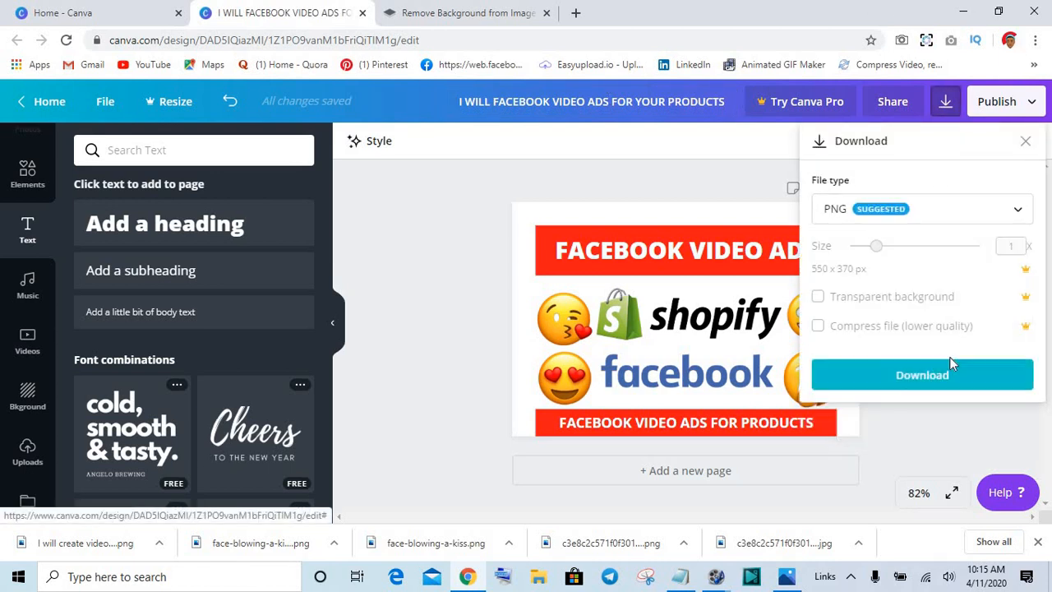
{"action": "left_click", "coordinate": [919, 376]}
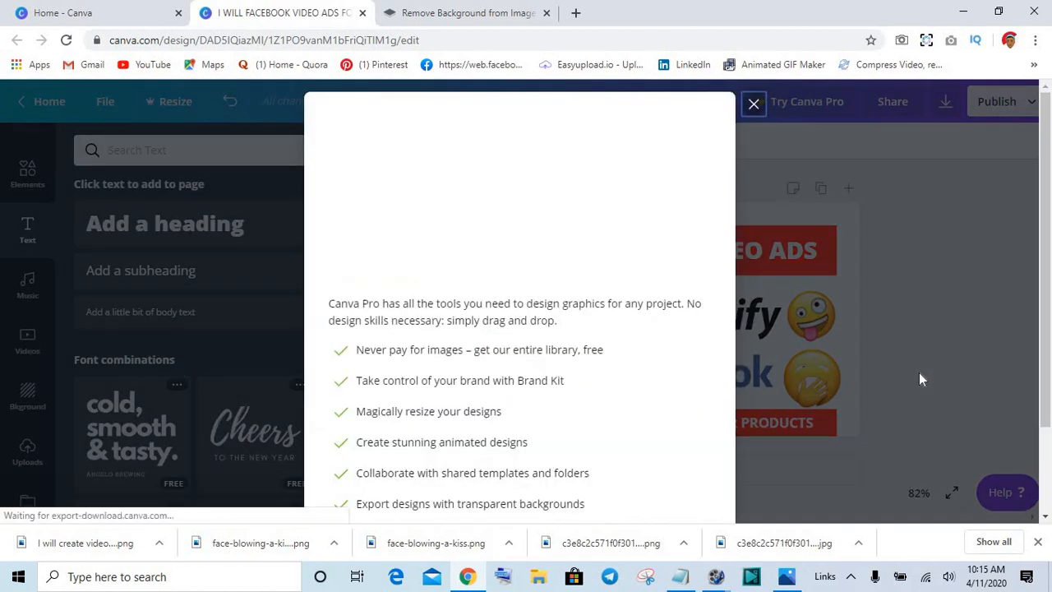
{"action": "left_click", "coordinate": [753, 106]}
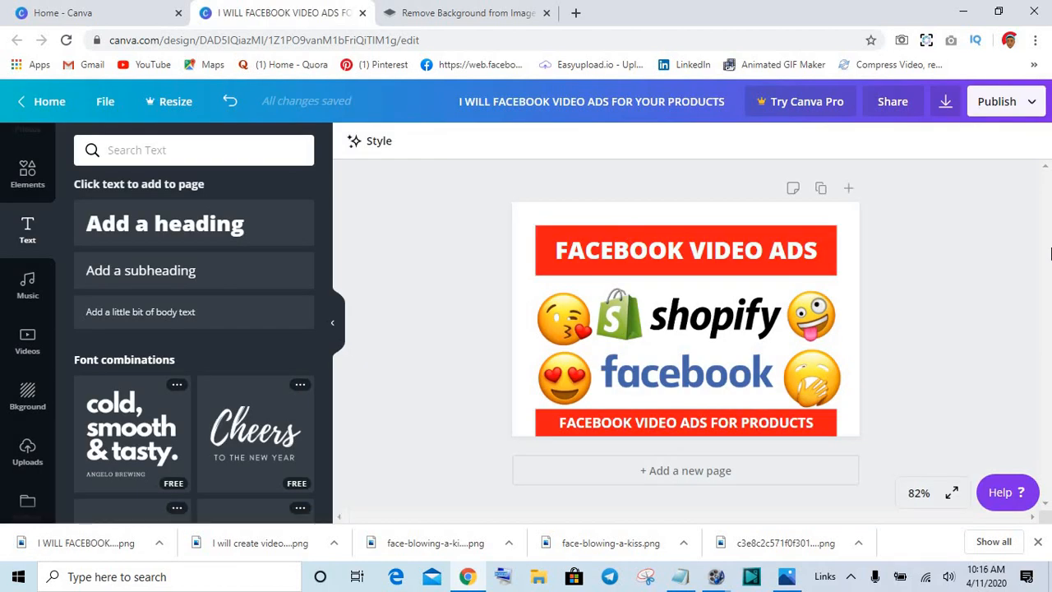